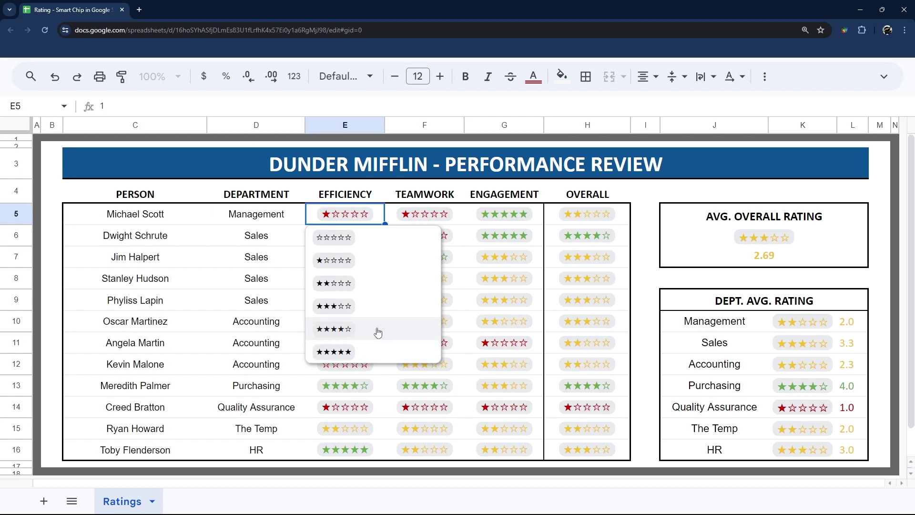
# Switch to the Performance Review sheet, where the 0–5 scores are still plain numbers
pyautogui.click(368, 262)
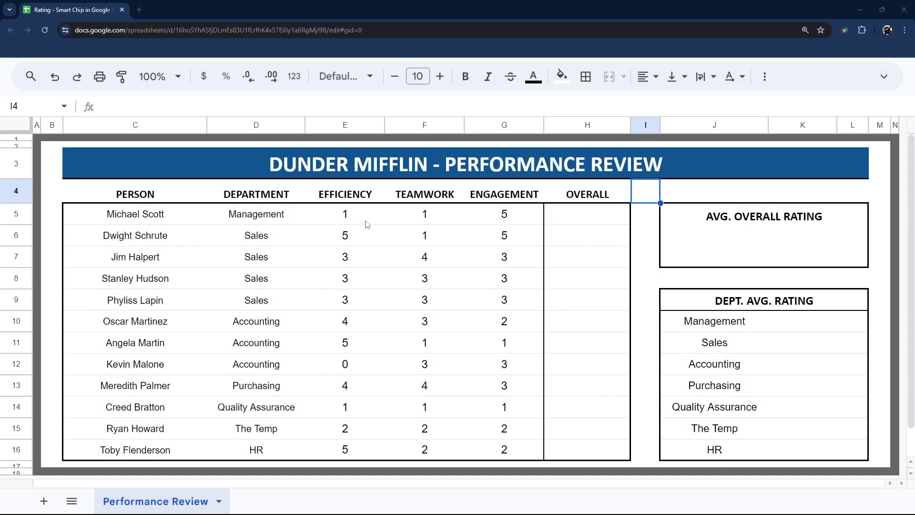
# Select Michael Scott's efficiency score in E5
pyautogui.moveTo(351, 219); pyautogui.dragTo(504, 450)
pyautogui.click(326, 213)
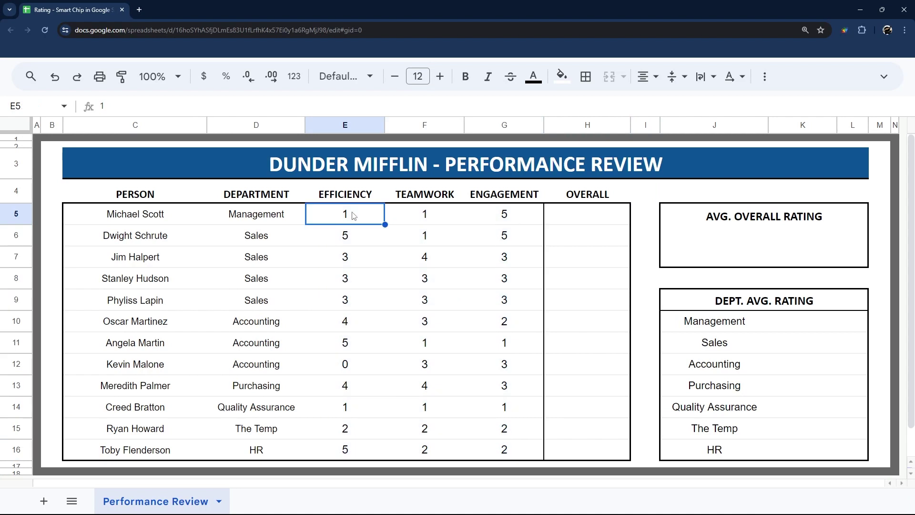
pyautogui.moveTo(599, 219); pyautogui.dragTo(577, 449)
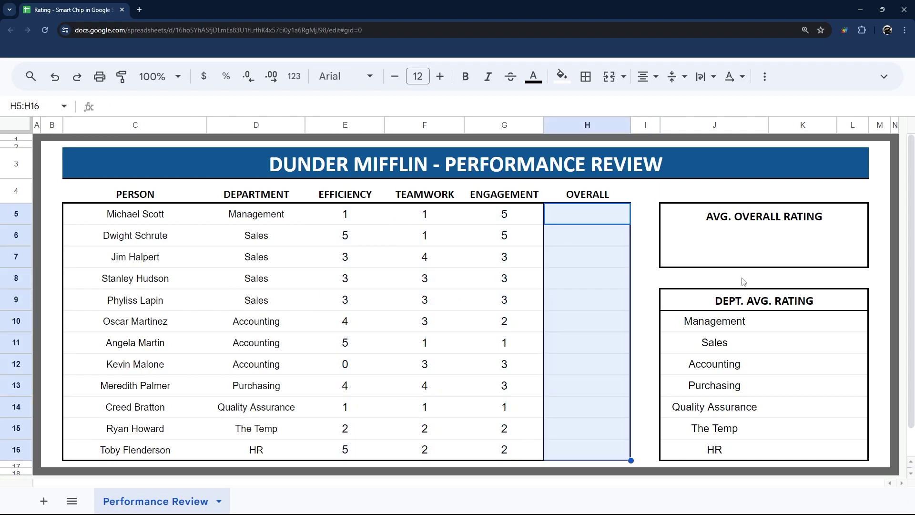
pyautogui.click(743, 248)
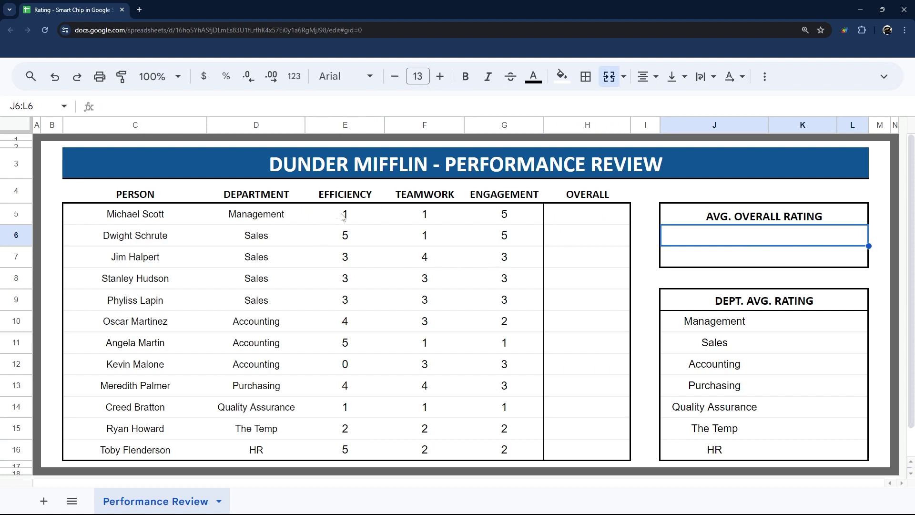
pyautogui.moveTo(343, 216); pyautogui.dragTo(517, 449)
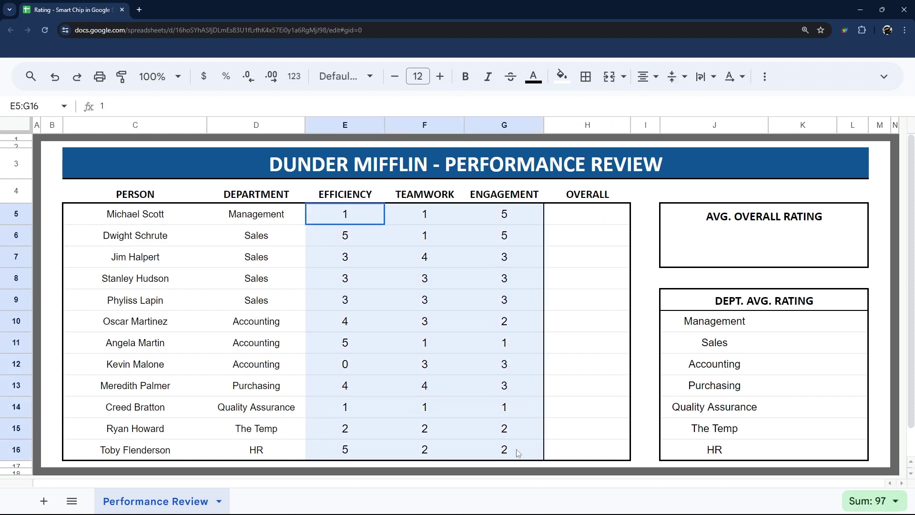
pyautogui.moveTo(343, 215)
pyautogui.mouseDown()
pyautogui.moveTo(344, 258)
pyautogui.moveTo(344, 217)
pyautogui.mouseUp()
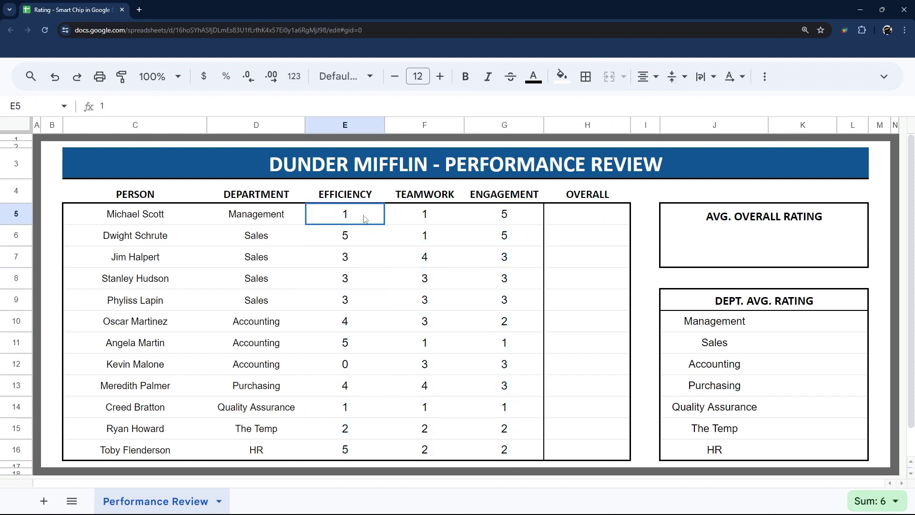
# Convert E5's score of 1 into a one-star rating chip via Insert > Smart chips > Rating
pyautogui.click(880, 81)
pyautogui.click(146, 91)
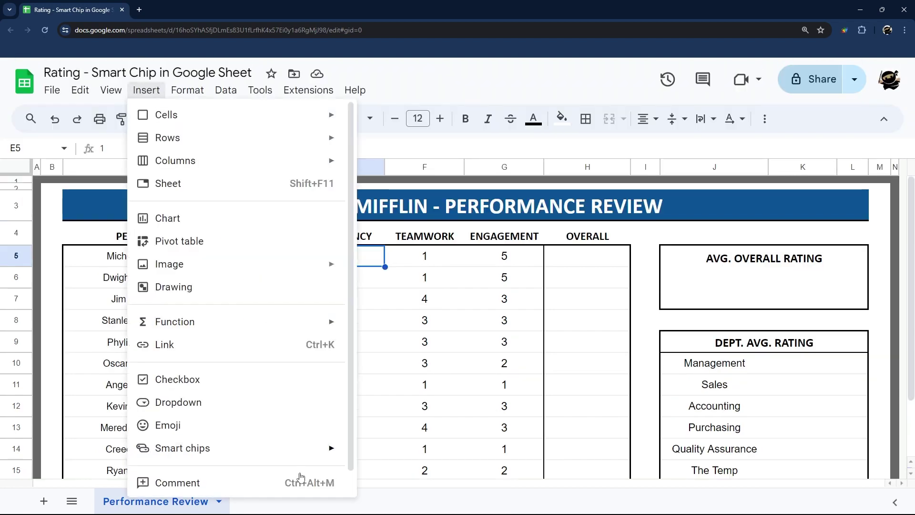
pyautogui.moveTo(292, 450)
pyautogui.click(394, 445)
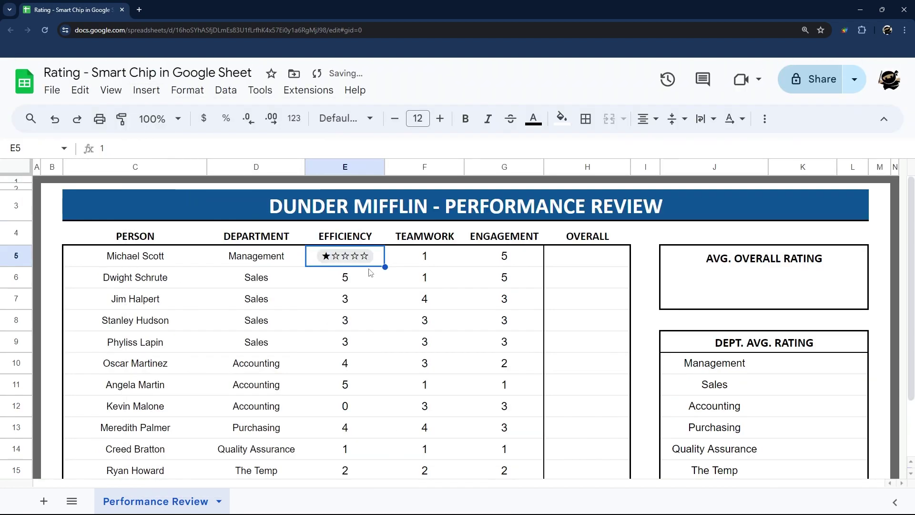
# Undo the E5 rating chip and bring up E5's cell actions menu
pyautogui.click(885, 119)
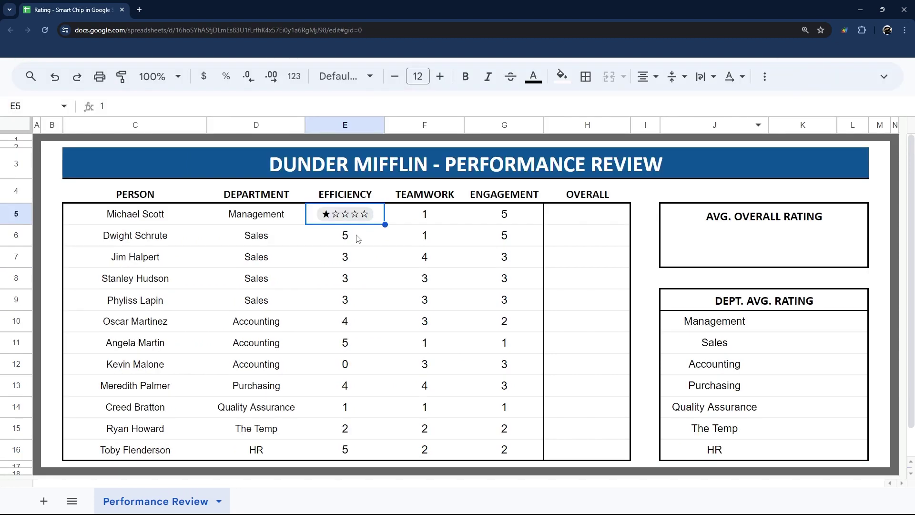
pyautogui.hotkey('ctrl', 'z')
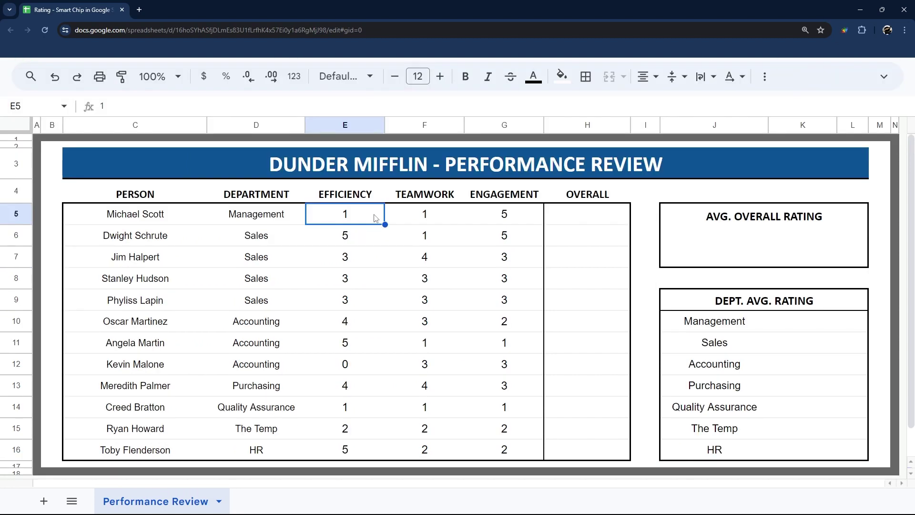
pyautogui.rightClick(374, 217)
pyautogui.scroll(-2, 445, 477)
# Reapply the rating chip to E5, then undo it
pyautogui.moveTo(445, 484)
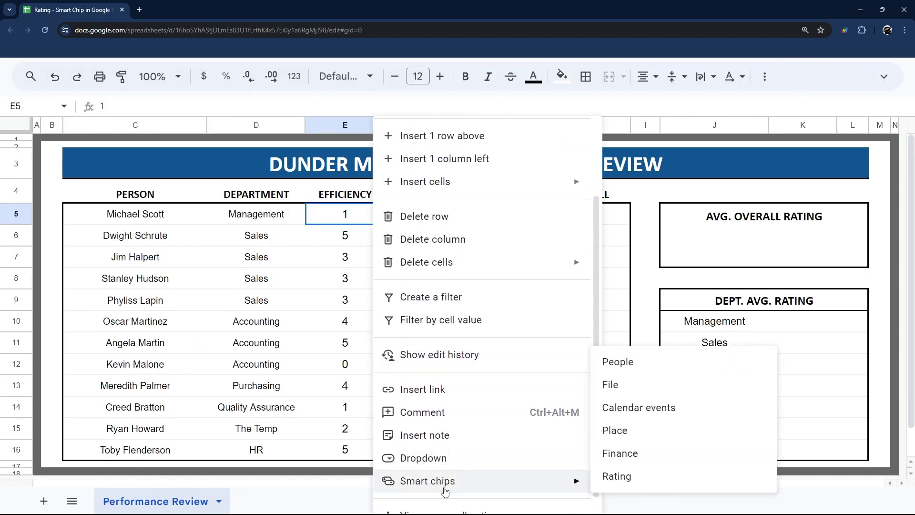
pyautogui.click(606, 476)
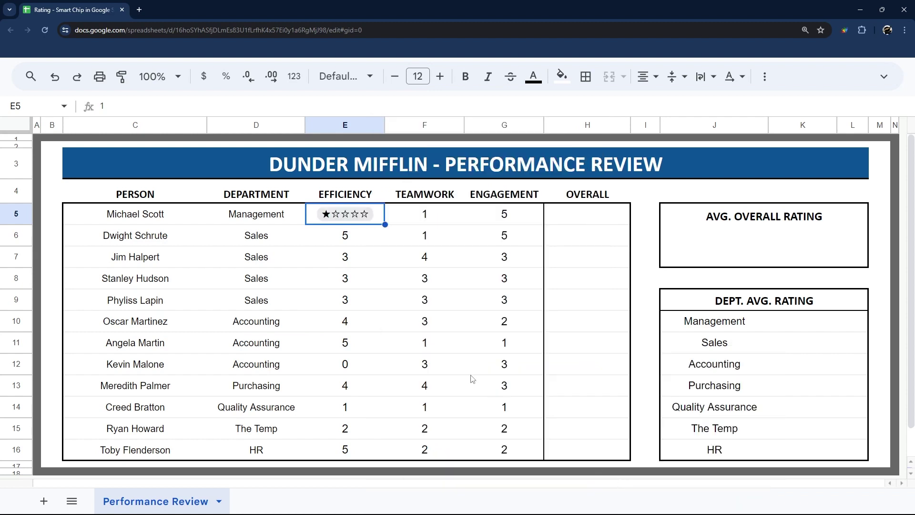
pyautogui.hotkey('ctrl', 'z')
# Change E5 to 1.5 and try making it a rating chip, which is rejected as invalid
pyautogui.doubleClick(378, 216)
pyautogui.write('.')
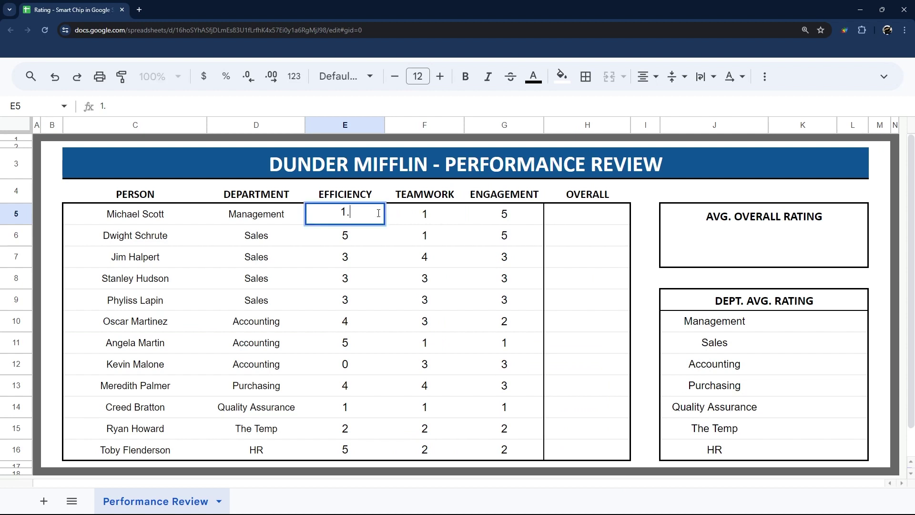
pyautogui.write('5')
pyautogui.press('Return')
pyautogui.rightClick(378, 216)
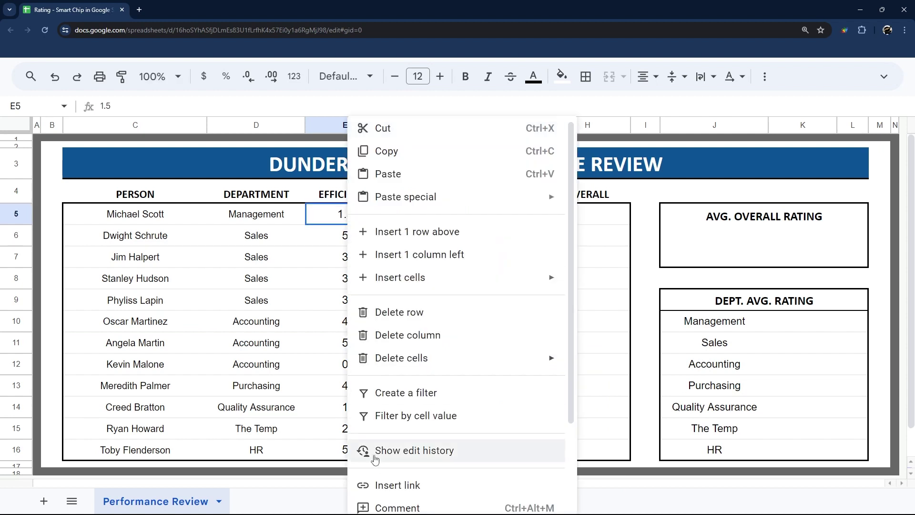
pyautogui.scroll(-2, 370, 458)
pyautogui.moveTo(411, 462)
pyautogui.click(605, 460)
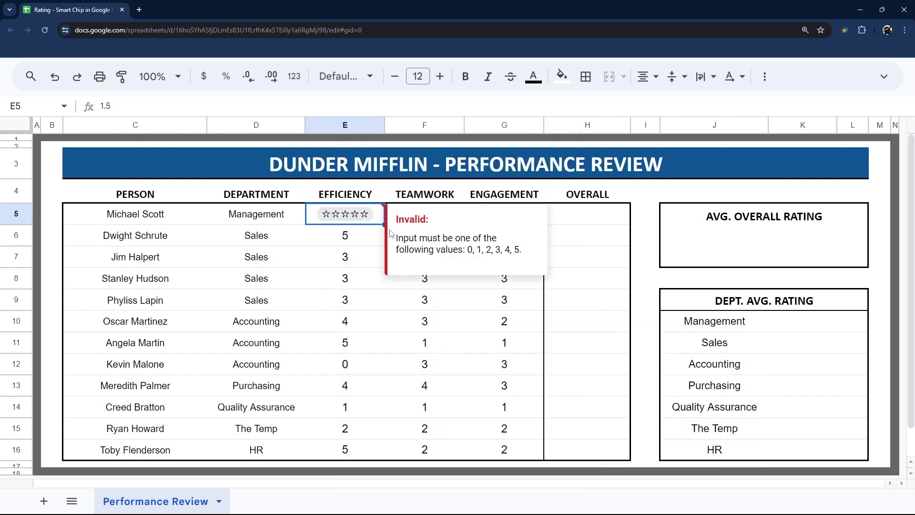
# Undo the invalid chip and edit E5 back to a plain 1
pyautogui.hotkey('ctrl', 'z')
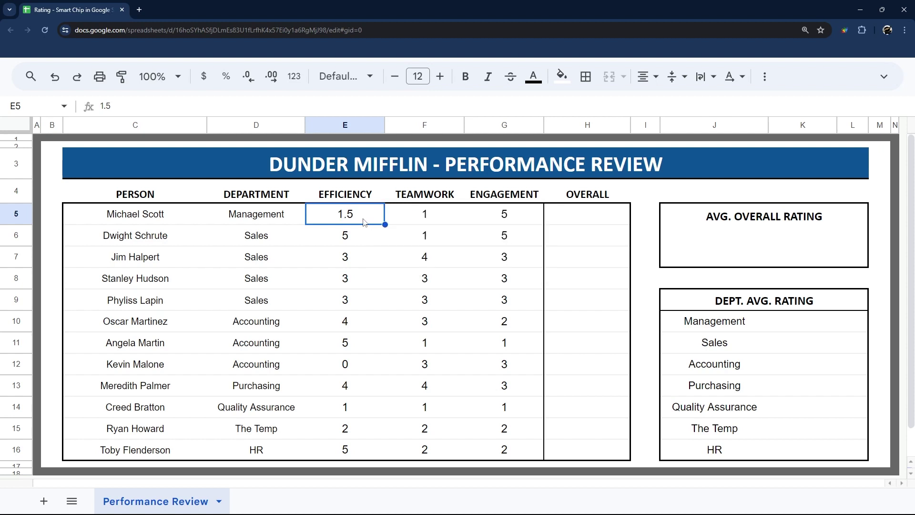
pyautogui.doubleClick(364, 218)
pyautogui.press('BackSpace')
pyautogui.press('BackSpace')
pyautogui.press('Return')
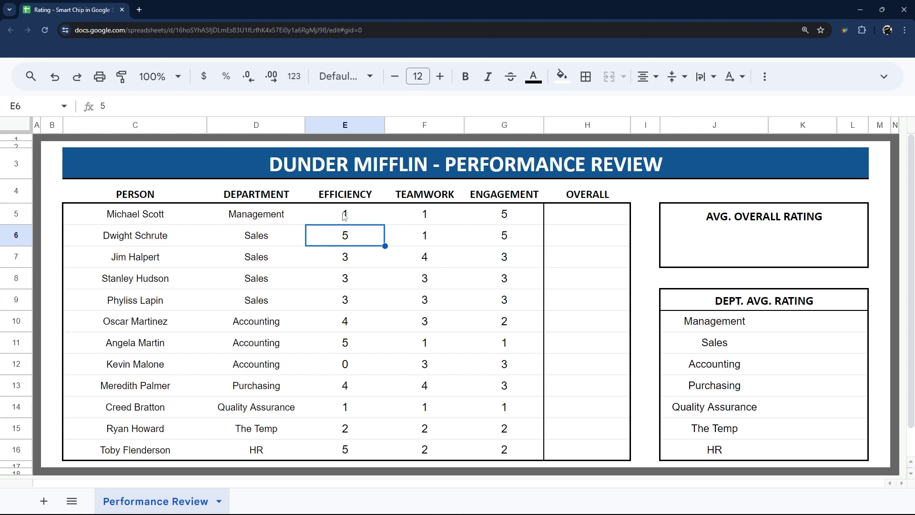
# Convert all scores in E5:G16 into star rating chips with Smart chips > Rating
pyautogui.moveTo(344, 216); pyautogui.dragTo(497, 441)
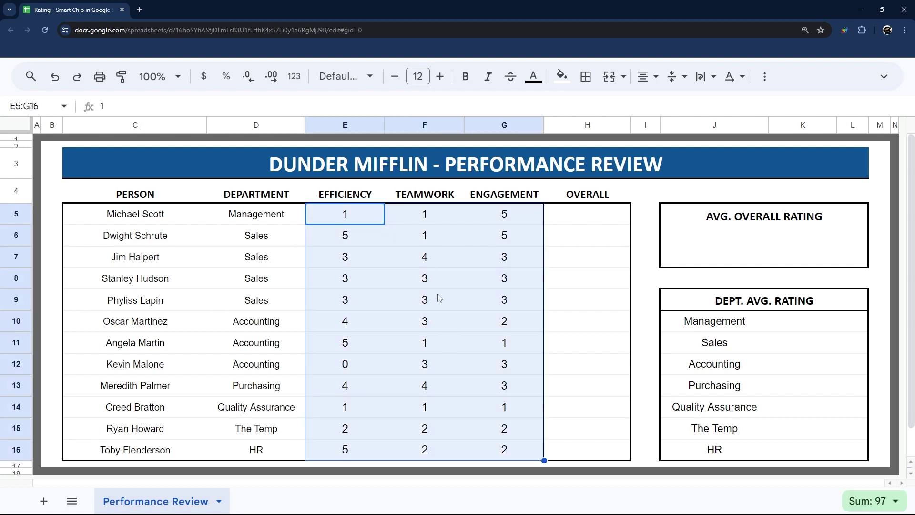
pyautogui.rightClick(338, 224)
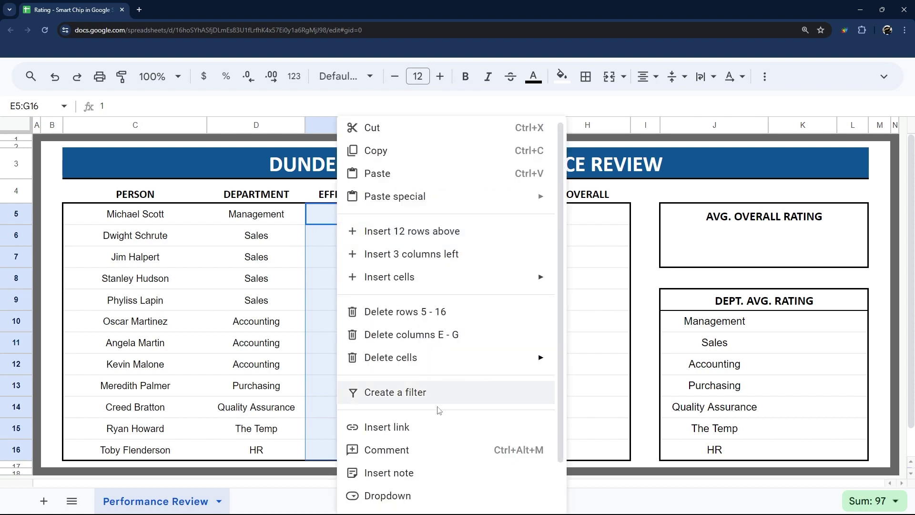
pyautogui.scroll(-2, 437, 408)
pyautogui.moveTo(422, 475)
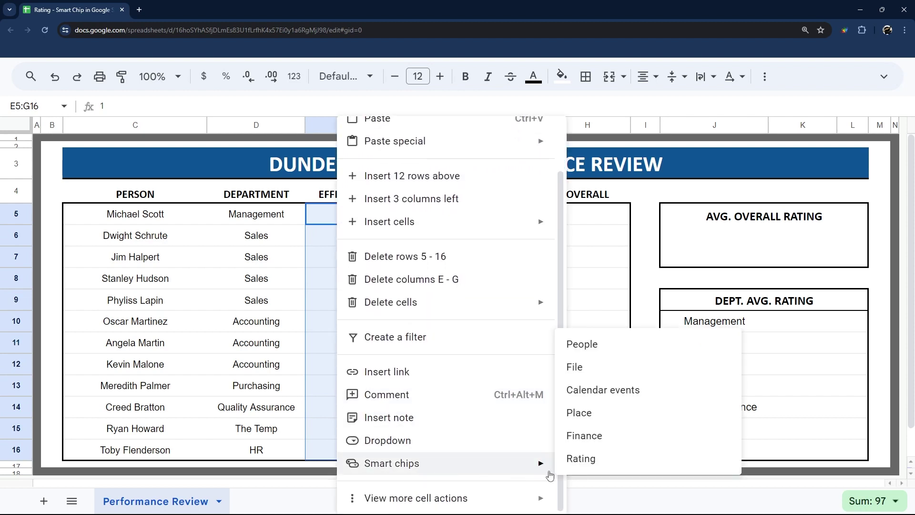
pyautogui.click(599, 461)
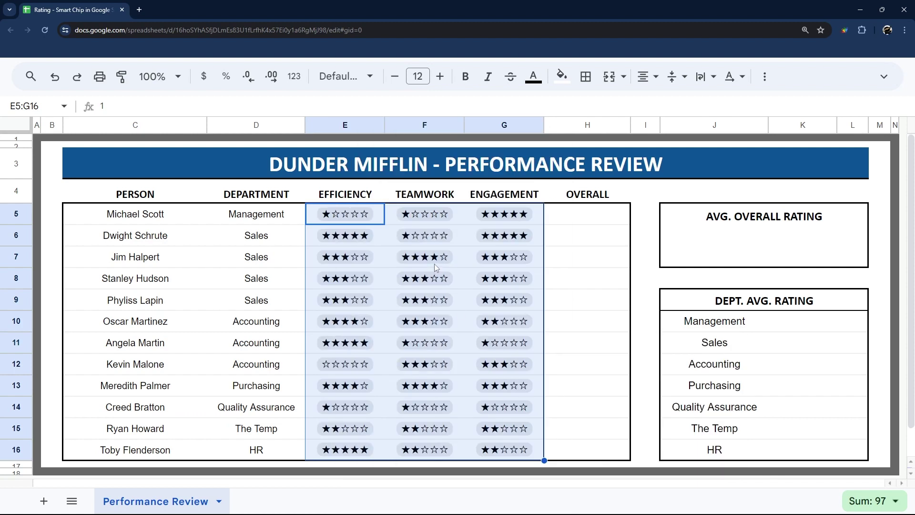
# Enter =AVERAGE(E5:G5) in Michael Scott's Overall cell H5
pyautogui.click(592, 217)
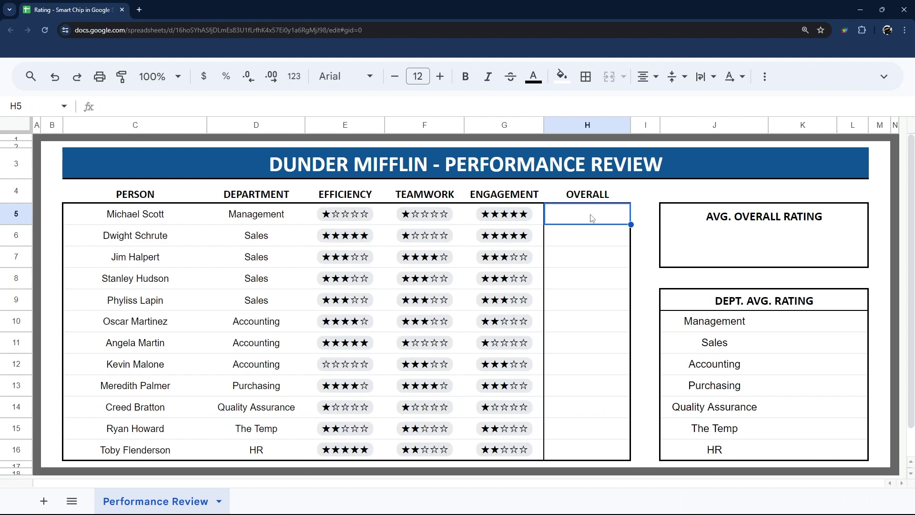
pyautogui.write('=average(')
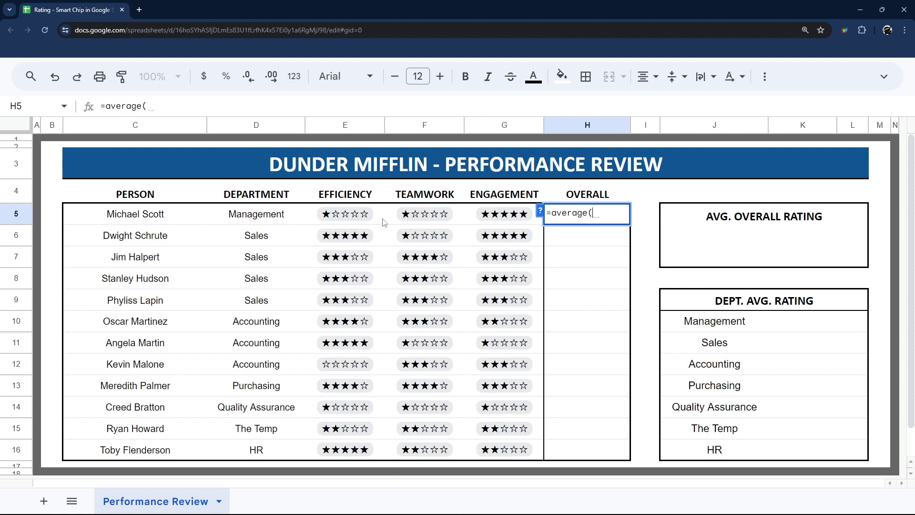
pyautogui.moveTo(381, 221); pyautogui.dragTo(516, 219)
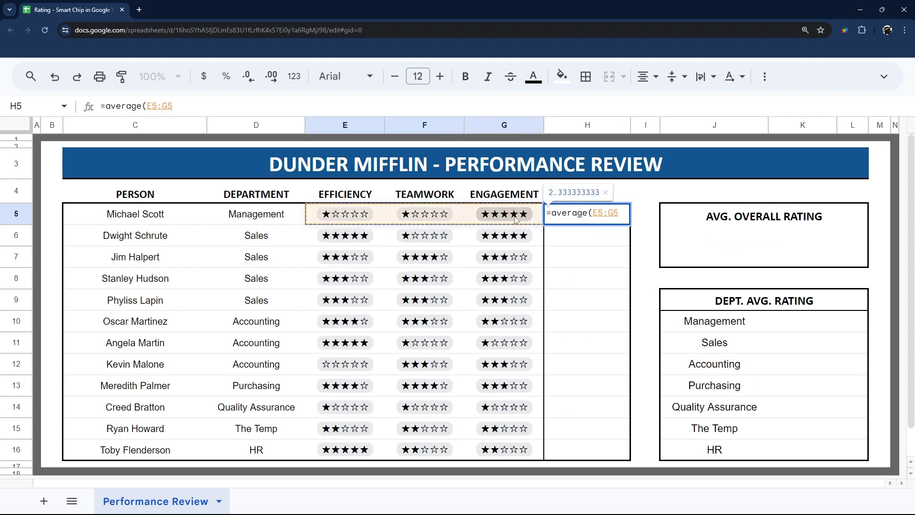
pyautogui.press('Return')
# Wrap the H5 formula in ROUND so it reads =ROUND(AVERAGE(E5:G5)), showing 2
pyautogui.click(594, 218)
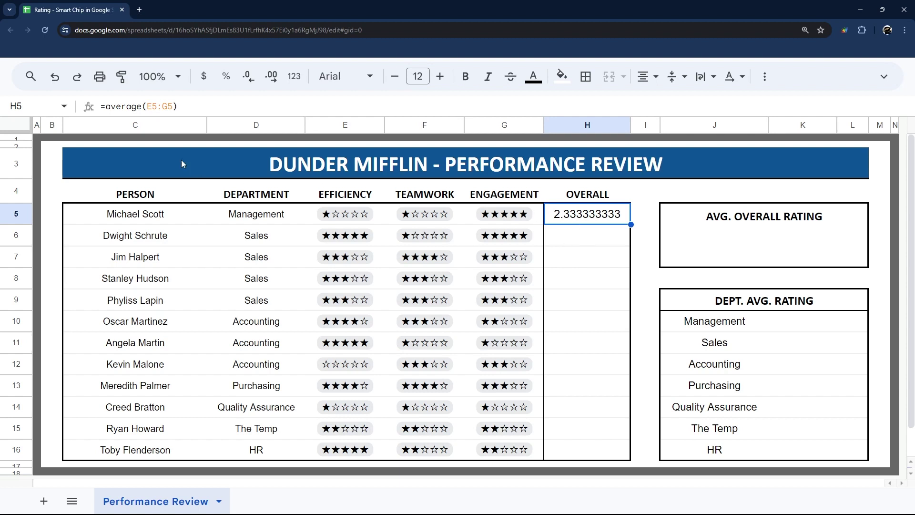
pyautogui.click(106, 105)
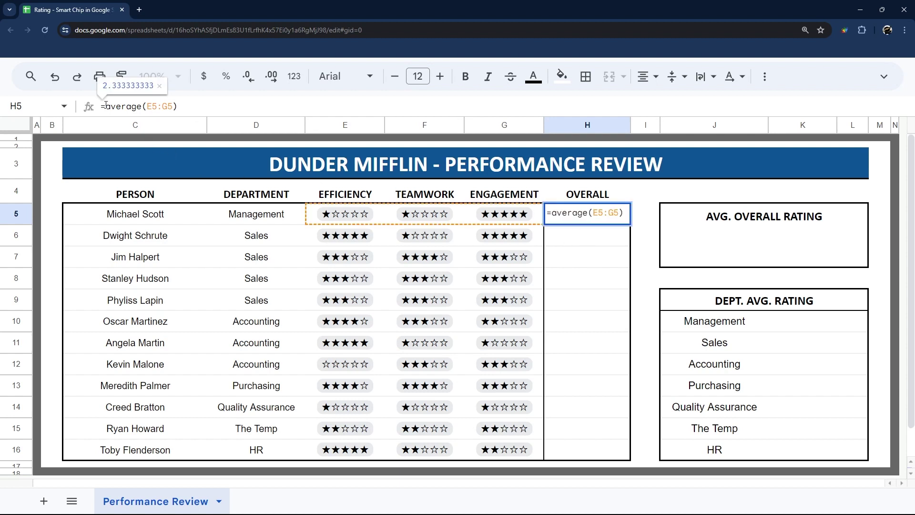
pyautogui.write('round(')
pyautogui.press('End')
pyautogui.write(')')
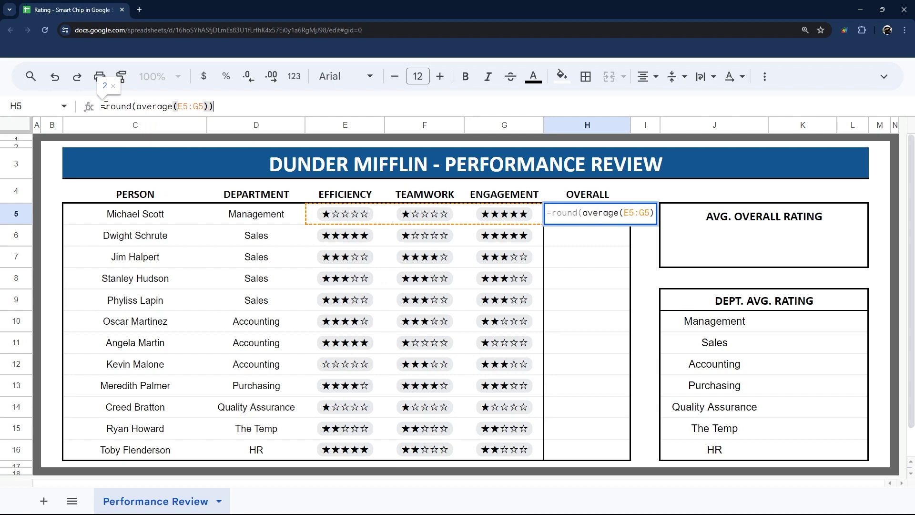
pyautogui.press('Return')
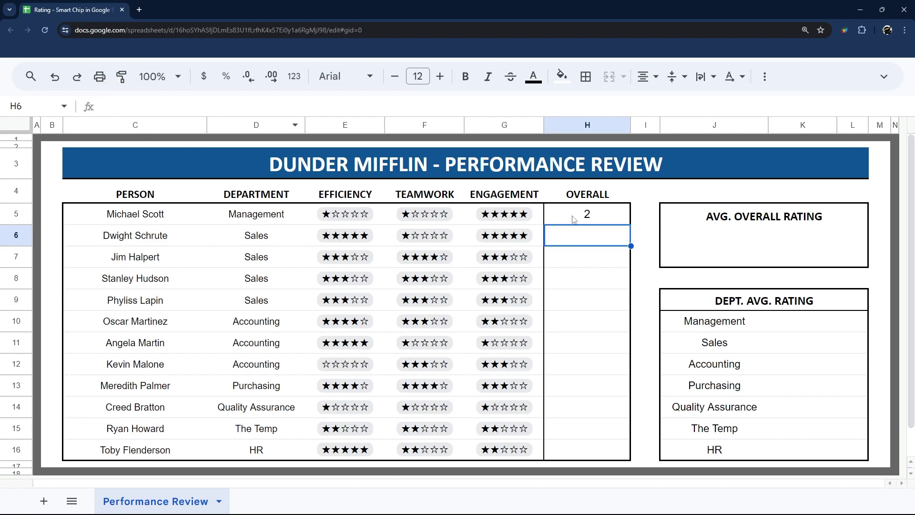
pyautogui.click(614, 218)
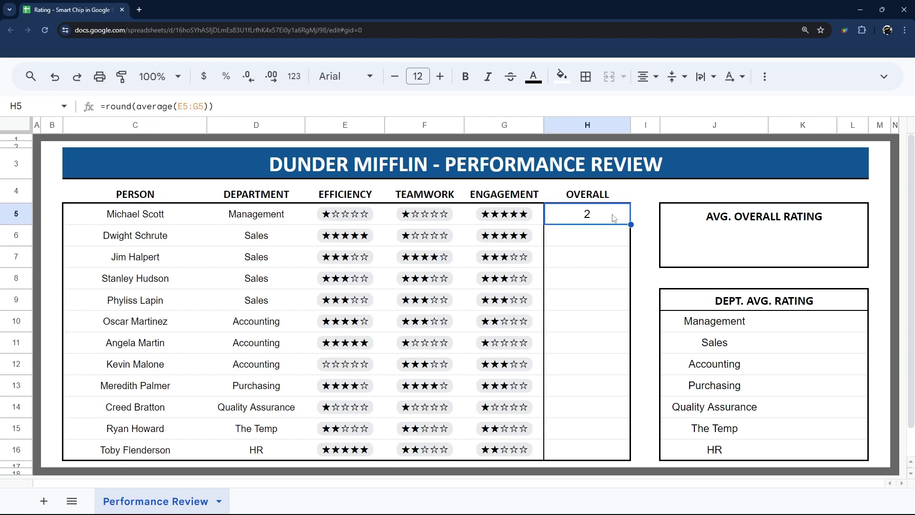
# Fill H6:H16 with the rounded-average formula
pyautogui.moveTo(591, 235); pyautogui.dragTo(577, 445)
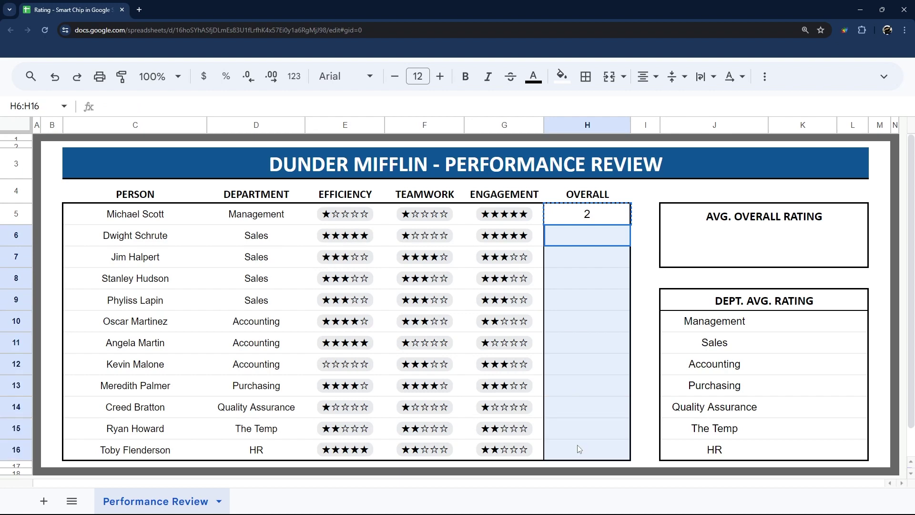
pyautogui.rightClick(577, 446)
pyautogui.moveTo(597, 197)
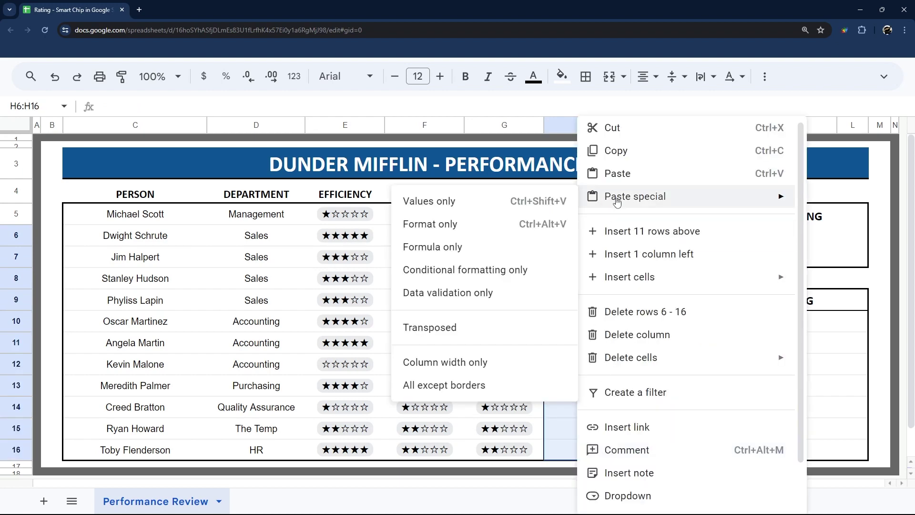
pyautogui.click(443, 259)
# Turn the Overall results in H5:H16 into star rating chips
pyautogui.moveTo(599, 215); pyautogui.dragTo(587, 450)
pyautogui.rightClick(565, 389)
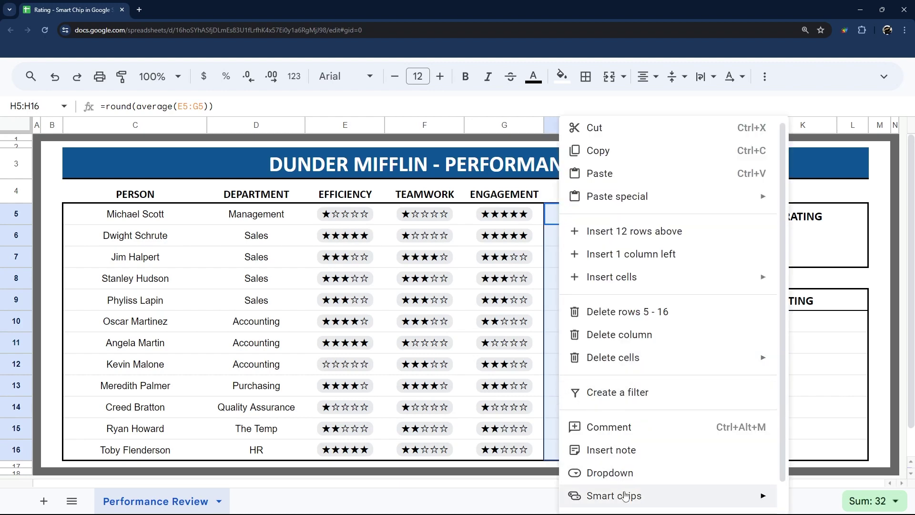
pyautogui.moveTo(622, 496)
pyautogui.click(431, 491)
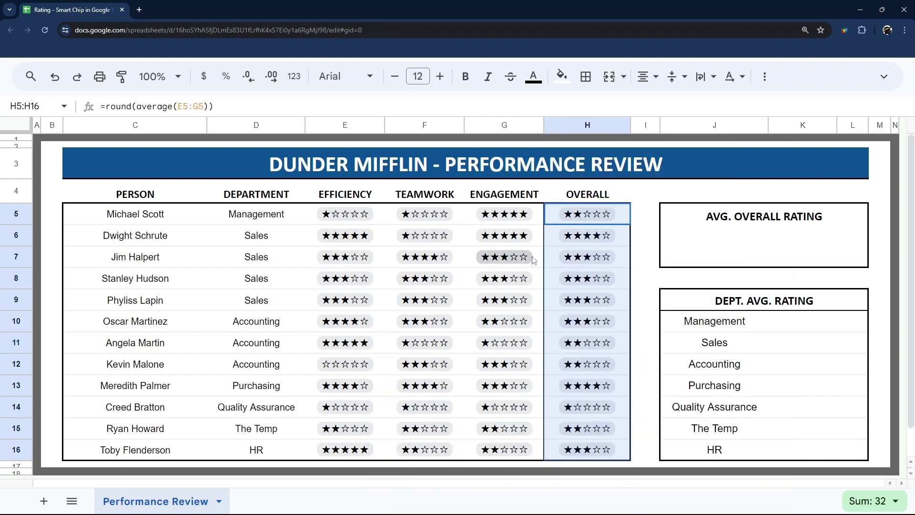
# Check the formulas in H7 and H16, then select E5:H16 and bring up its cell actions
pyautogui.click(594, 262)
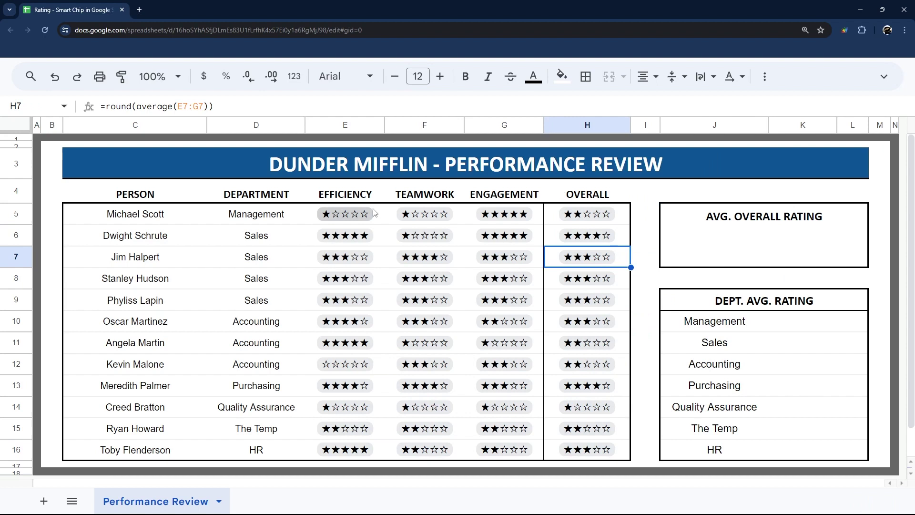
pyautogui.moveTo(381, 215); pyautogui.dragTo(516, 219)
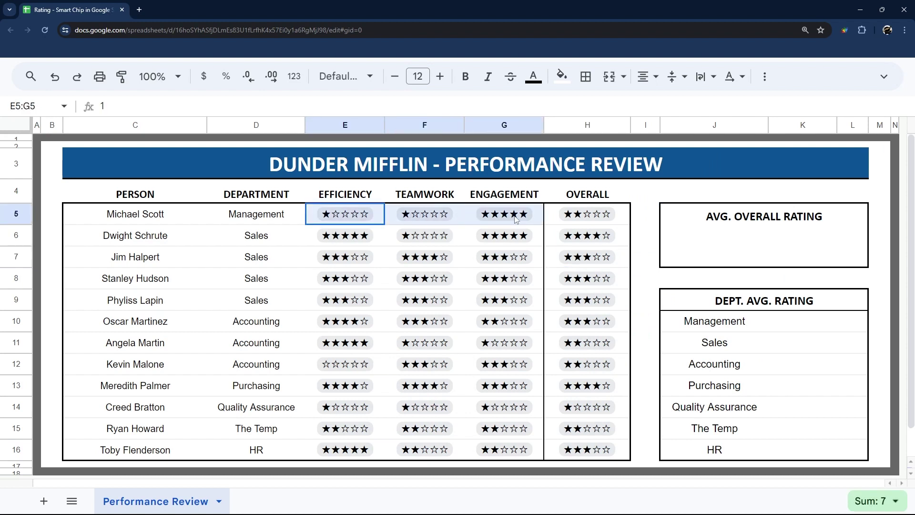
pyautogui.moveTo(591, 216); pyautogui.dragTo(602, 450)
pyautogui.click(602, 451)
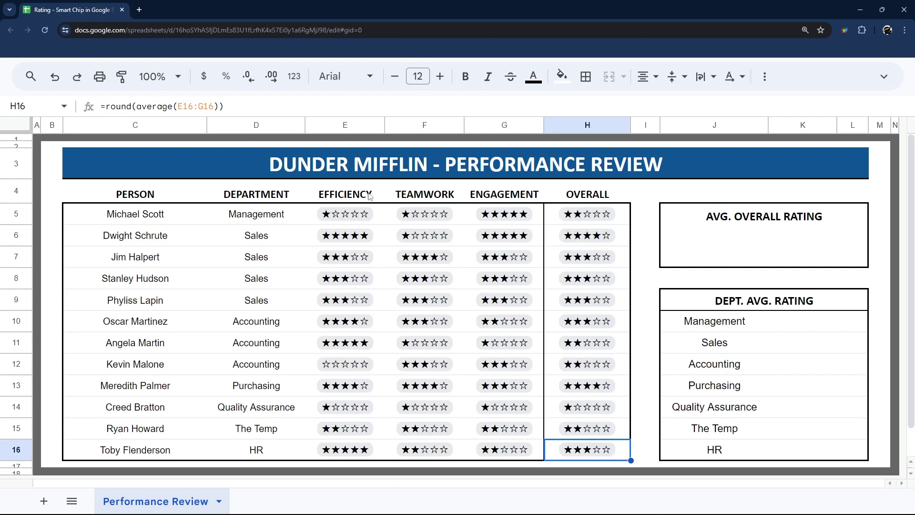
pyautogui.keyDown('shift'); pyautogui.click(380, 216); pyautogui.keyUp('shift')
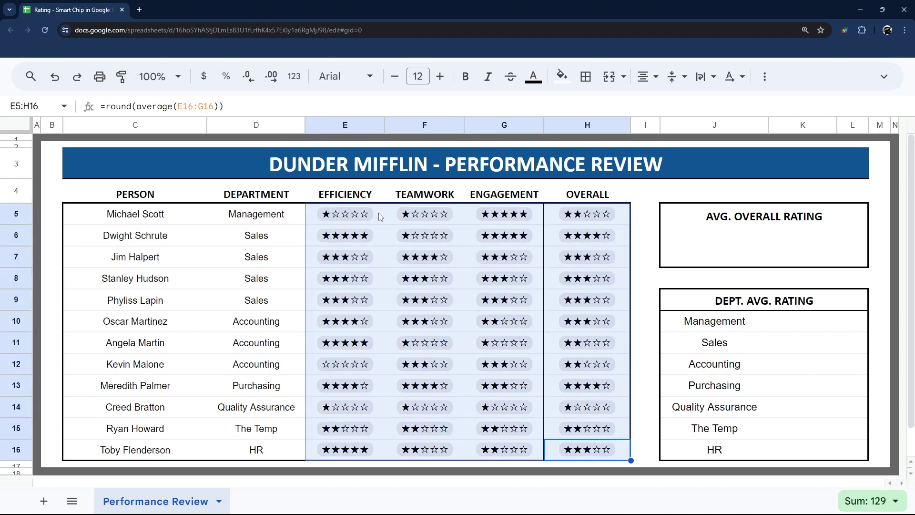
pyautogui.rightClick(379, 213)
pyautogui.scroll(-1, 446, 267)
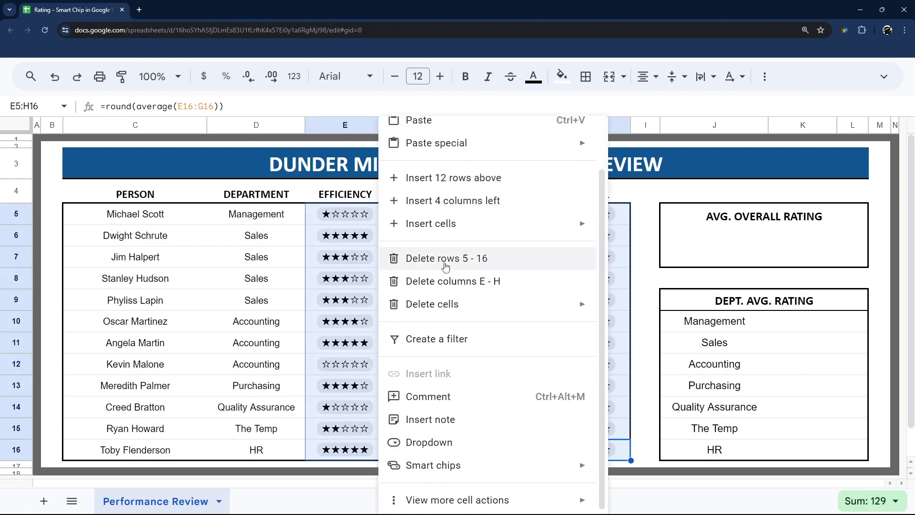
# Start a conditional format rule on E5:H16 with no fill and green text
pyautogui.moveTo(511, 494)
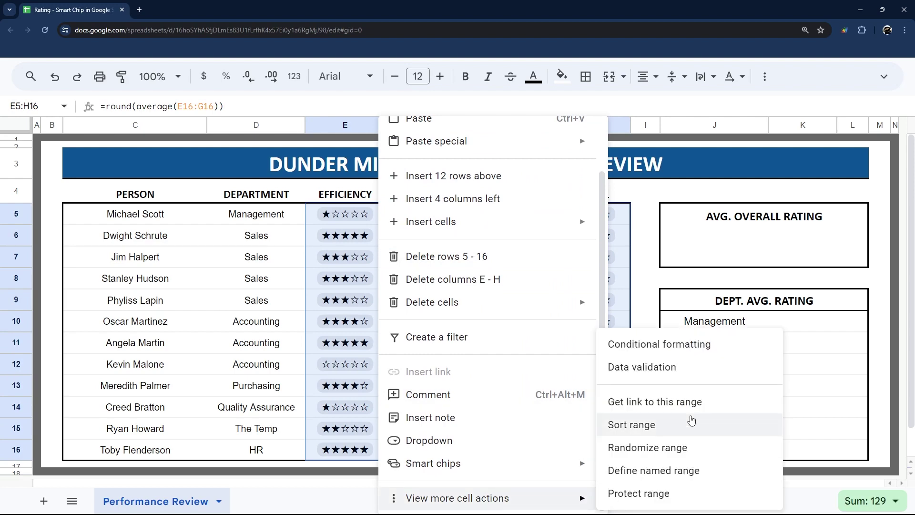
pyautogui.click(675, 343)
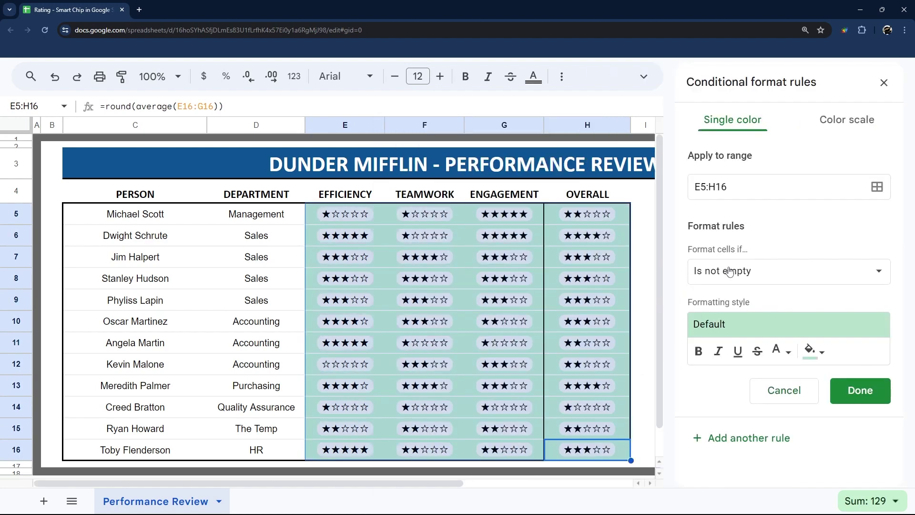
pyautogui.click(811, 350)
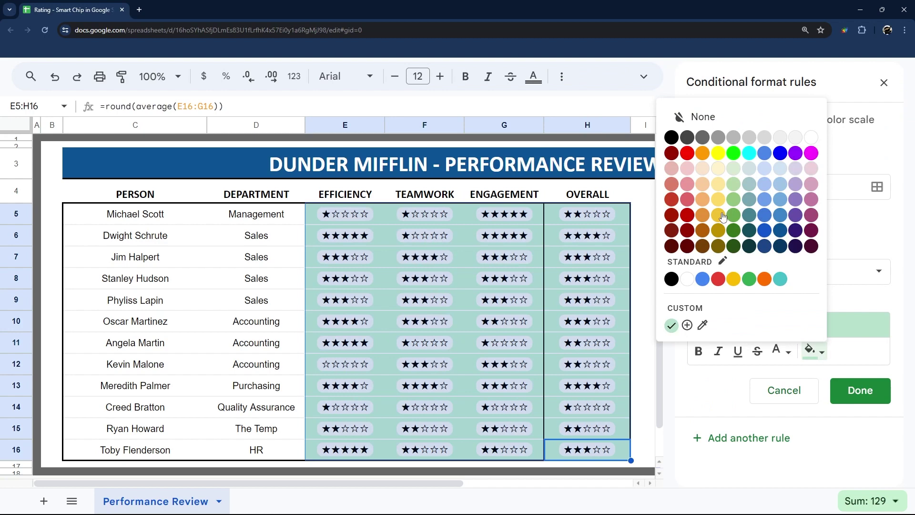
pyautogui.click(704, 118)
pyautogui.click(783, 351)
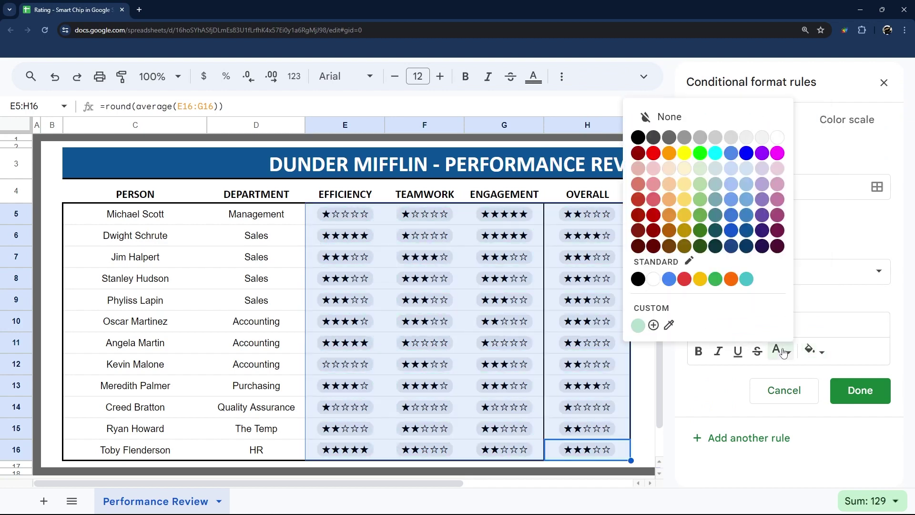
pyautogui.click(700, 214)
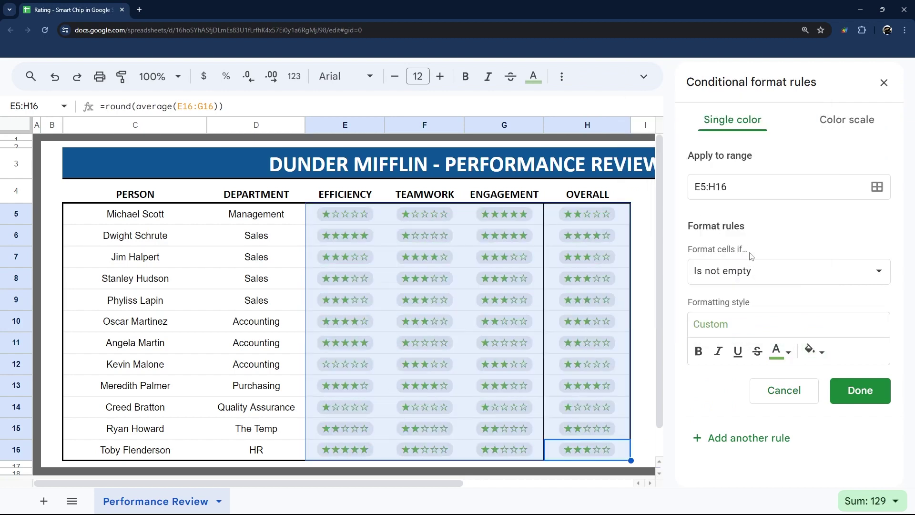
# Set the rule's condition to greater than or equal to 4 and save it
pyautogui.click(753, 280)
pyautogui.scroll(-3, 744, 381)
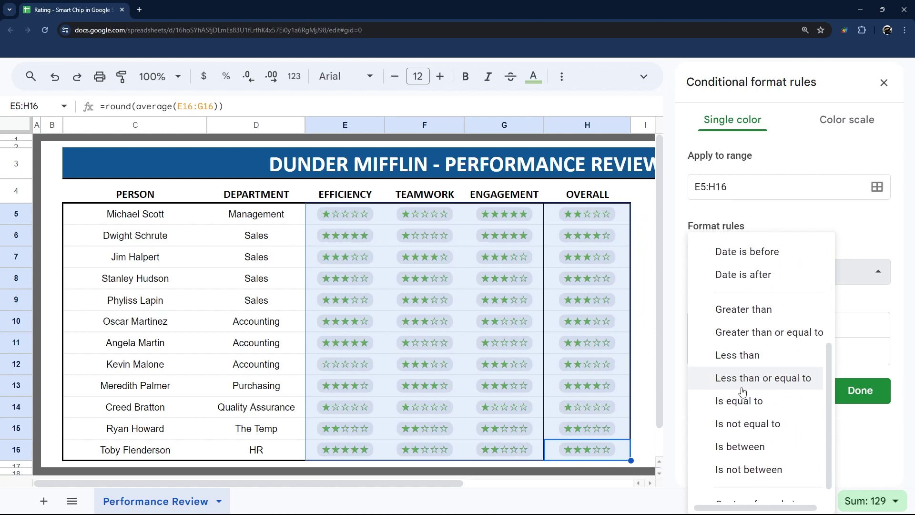
pyautogui.click(746, 311)
pyautogui.click(741, 303)
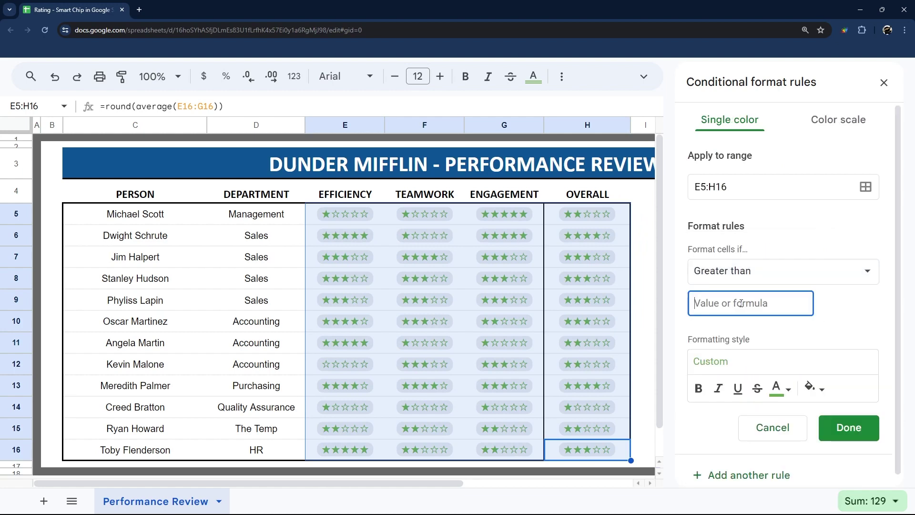
pyautogui.click(751, 282)
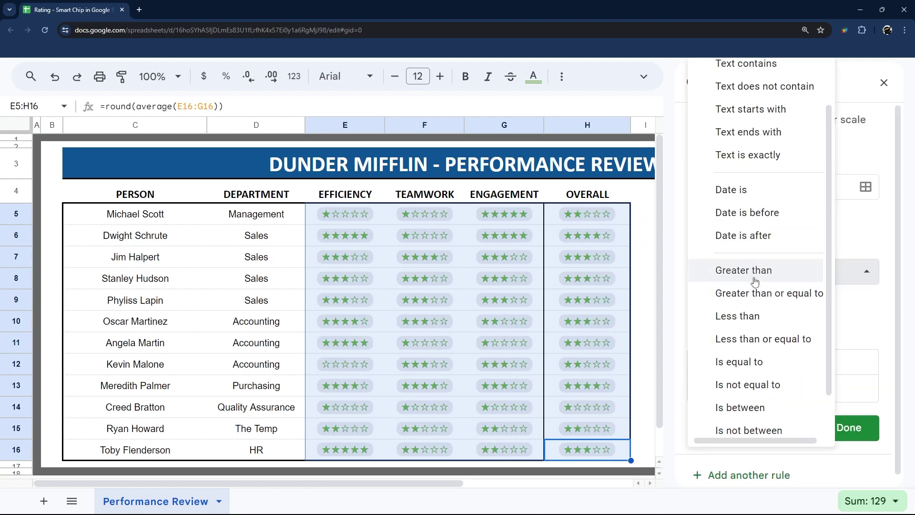
pyautogui.click(747, 293)
pyautogui.click(736, 307)
pyautogui.write('4')
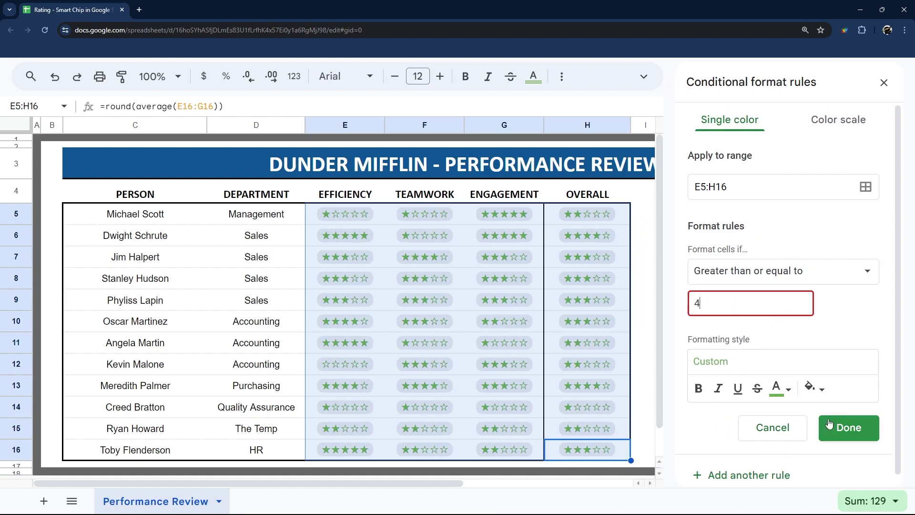
pyautogui.click(828, 419)
# Reopen the 4-or-more rule and close it without changes
pyautogui.click(750, 123)
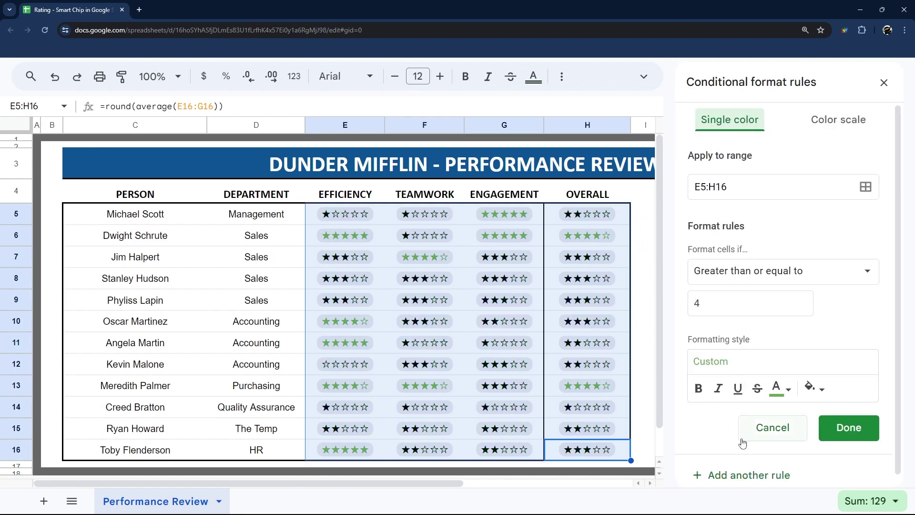
pyautogui.scroll(-1, 742, 477)
pyautogui.click(769, 420)
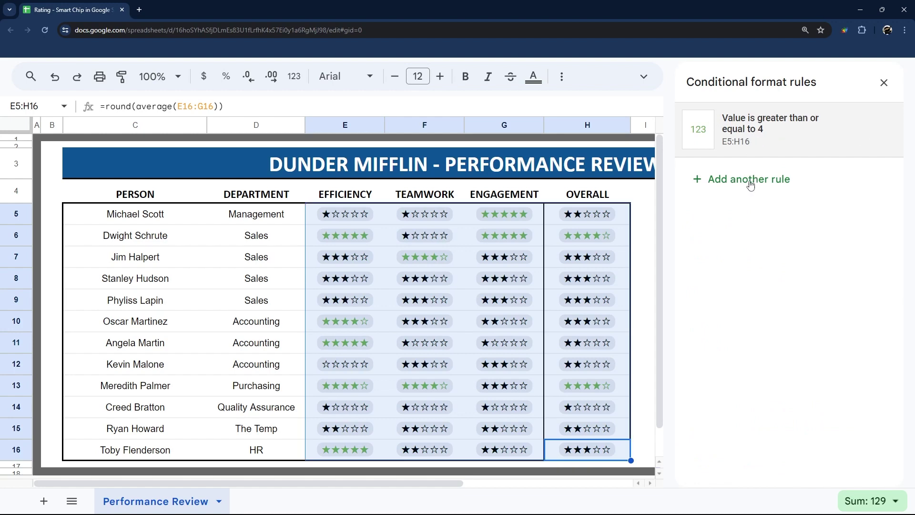
# Add a rule colouring ratings greater than or equal to 2 yellow
pyautogui.click(757, 123)
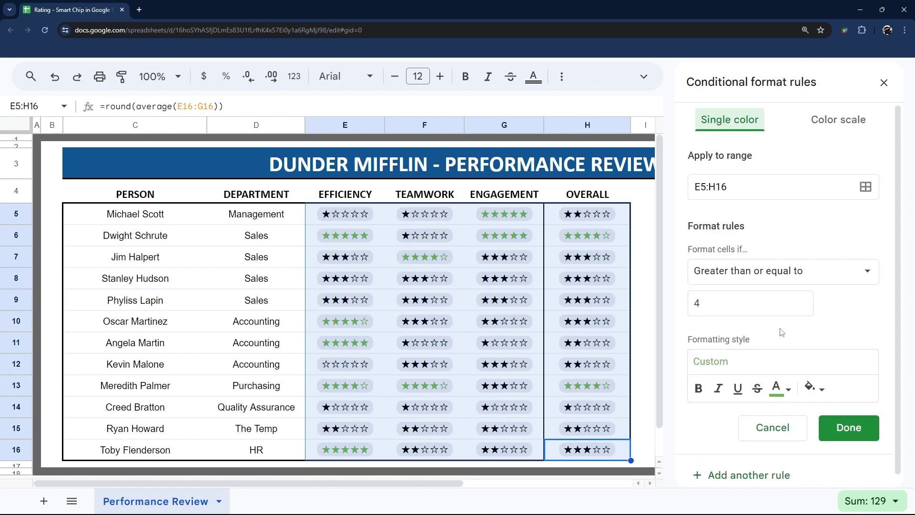
pyautogui.scroll(-1, 711, 472)
pyautogui.click(706, 467)
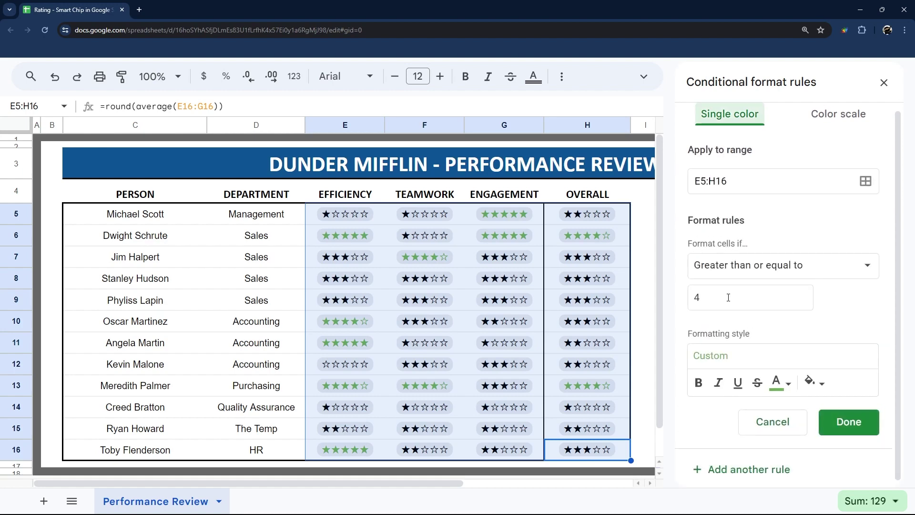
pyautogui.click(728, 298)
pyautogui.press('BackSpace')
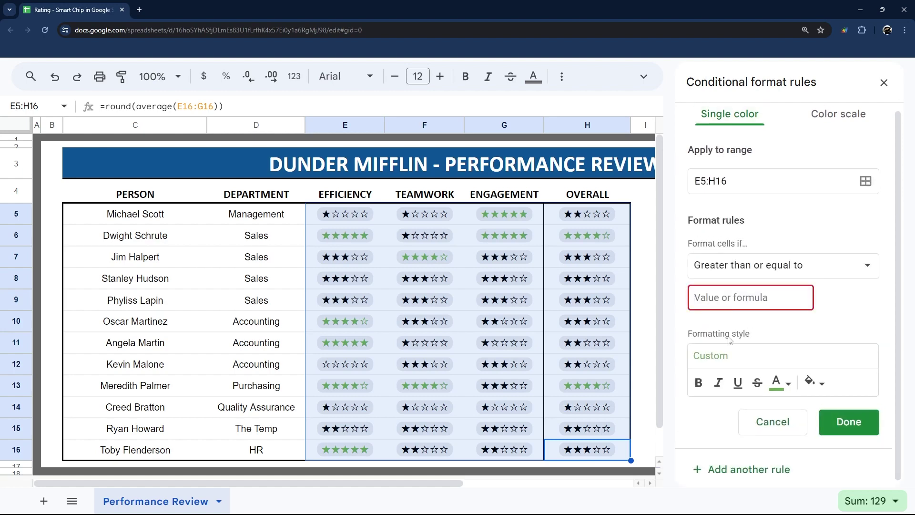
pyautogui.write('2')
pyautogui.click(777, 383)
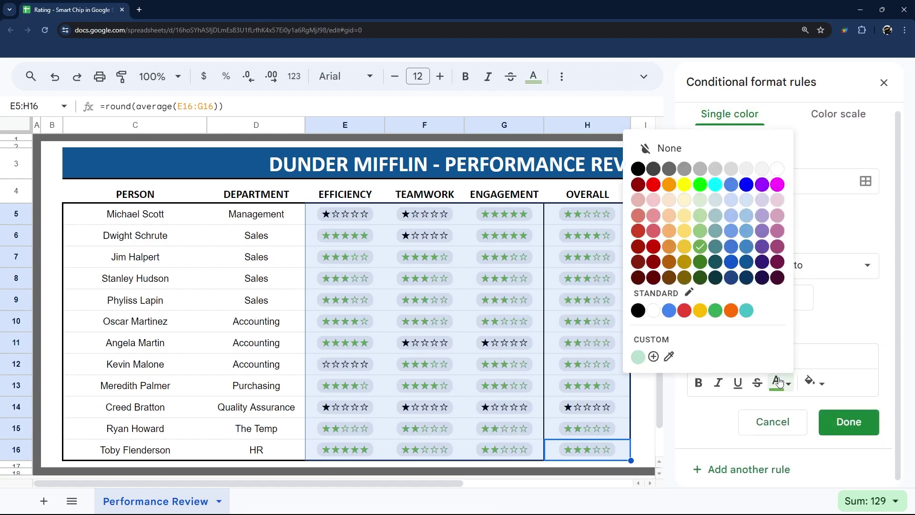
pyautogui.click(685, 246)
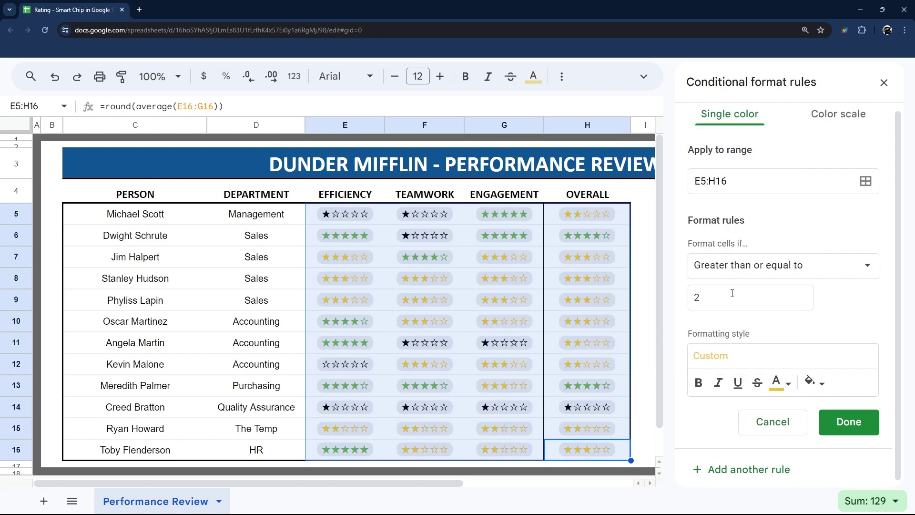
pyautogui.click(835, 425)
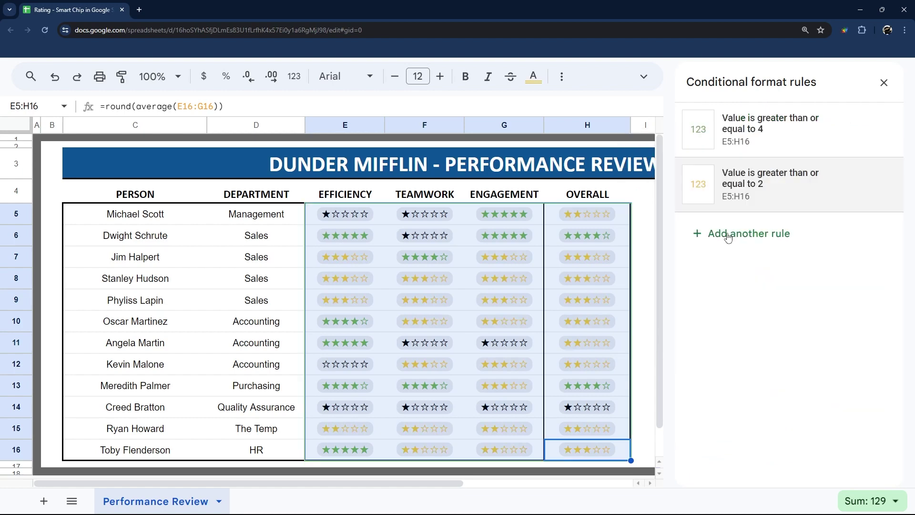
# Add a rule colouring ratings less than 2 red
pyautogui.click(744, 191)
pyautogui.scroll(-1, 733, 472)
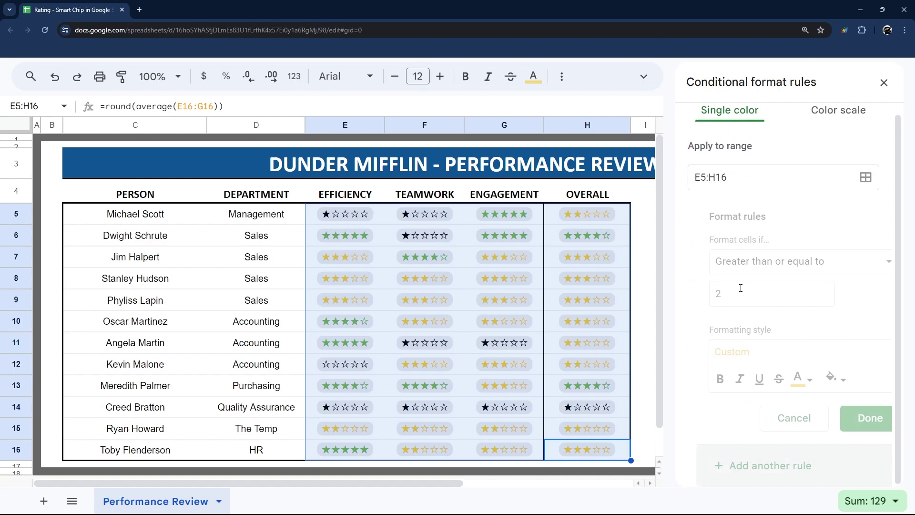
pyautogui.click(763, 266)
pyautogui.click(748, 298)
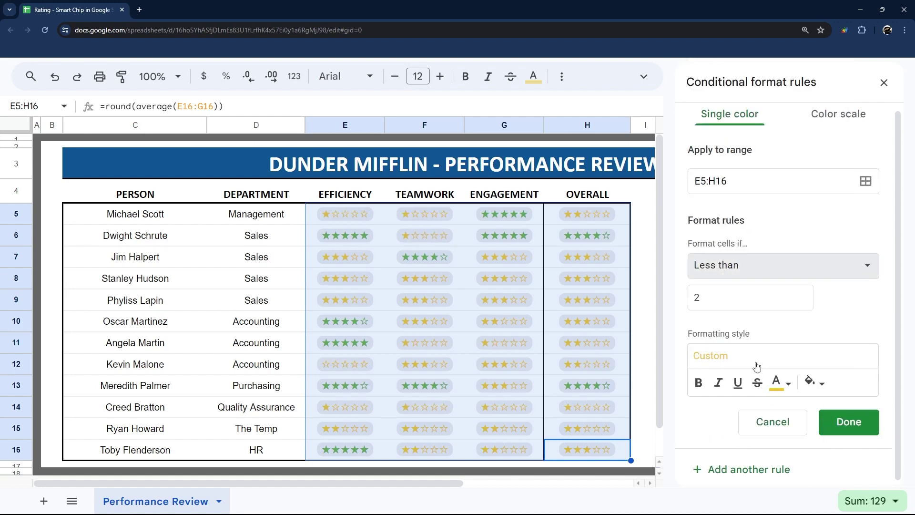
pyautogui.click(782, 388)
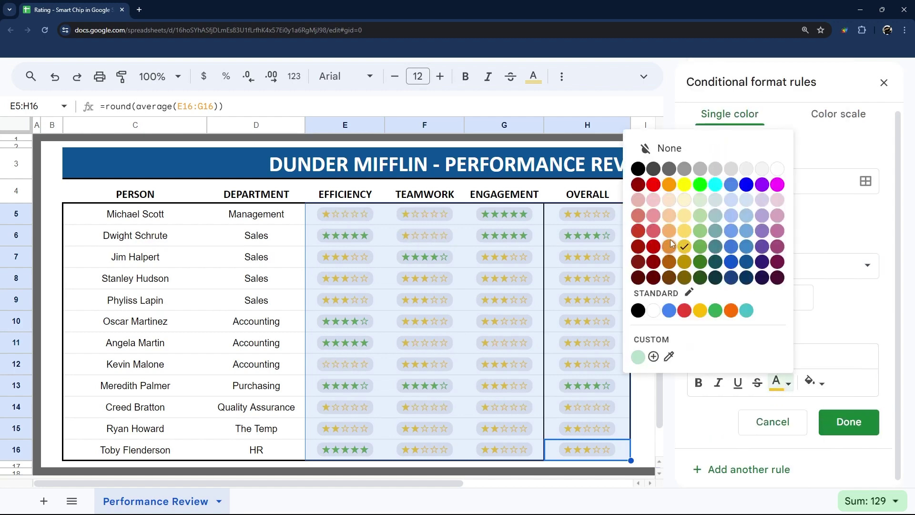
pyautogui.click(654, 235)
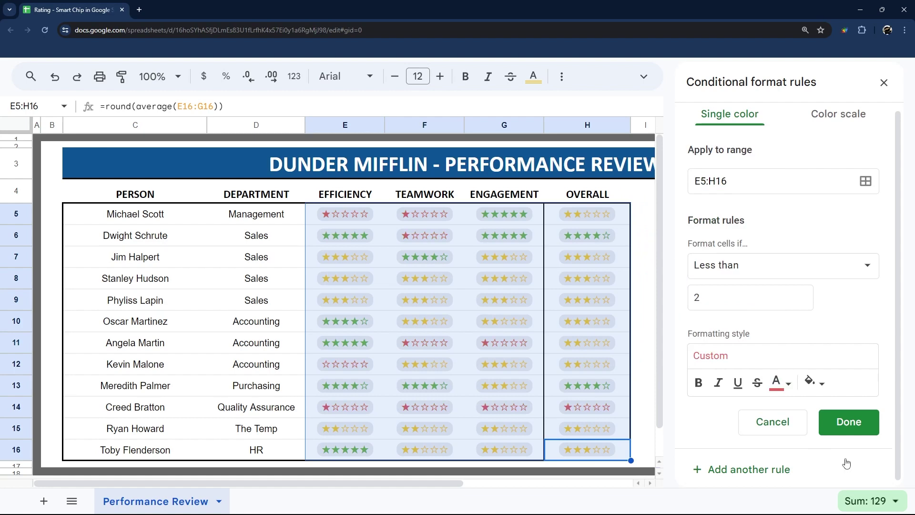
pyautogui.click(840, 422)
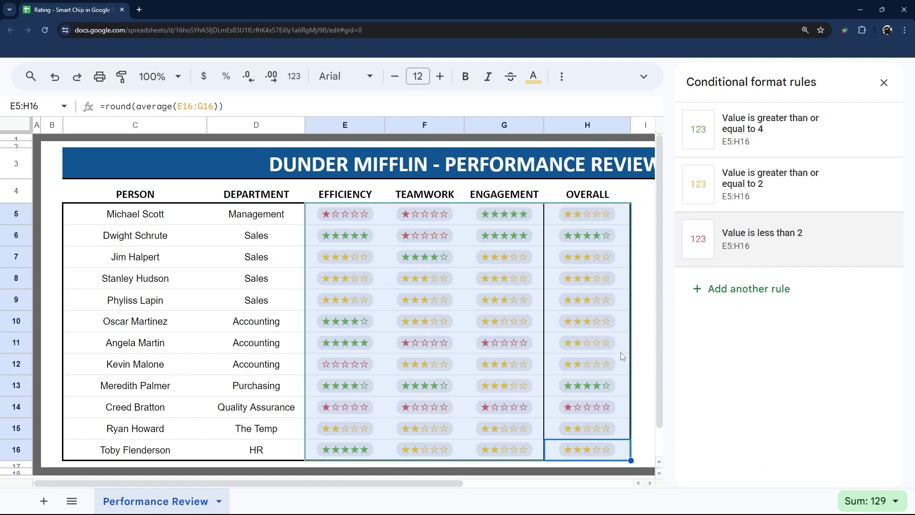
# Test the colour rules by setting E5 to 4 stars and back to 1, then review H5:H16
pyautogui.click(883, 85)
pyautogui.click(641, 258)
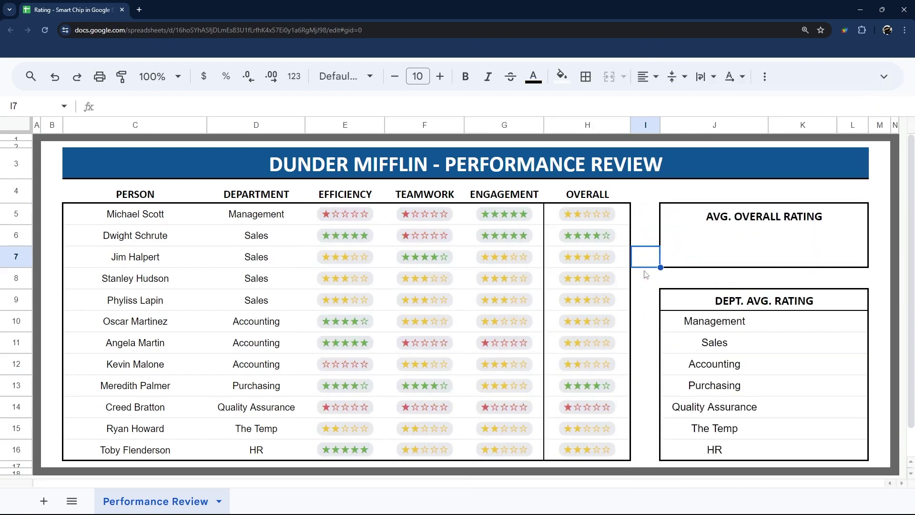
pyautogui.click(362, 215)
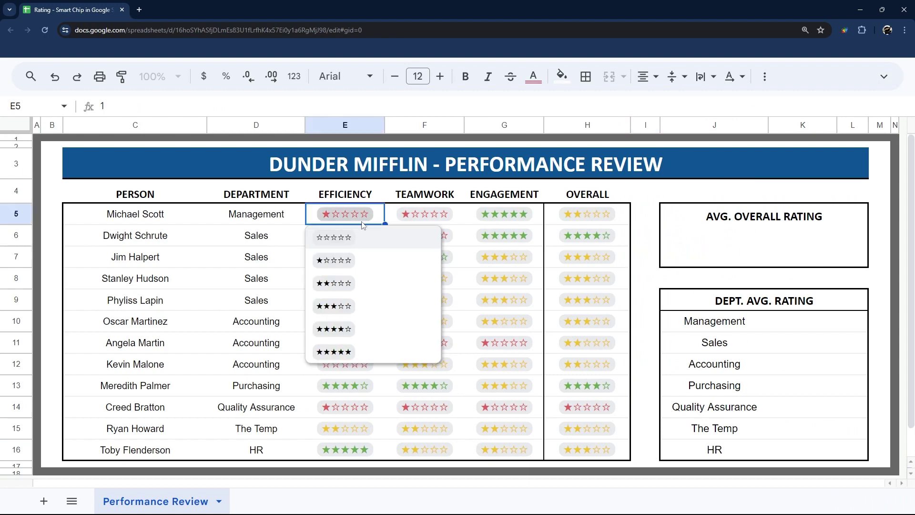
pyautogui.click(353, 329)
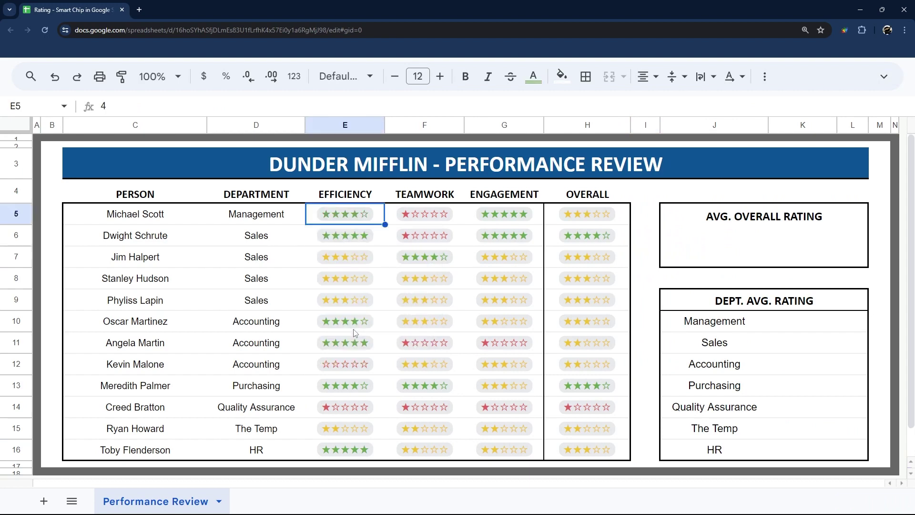
pyautogui.click(371, 218)
pyautogui.click(345, 267)
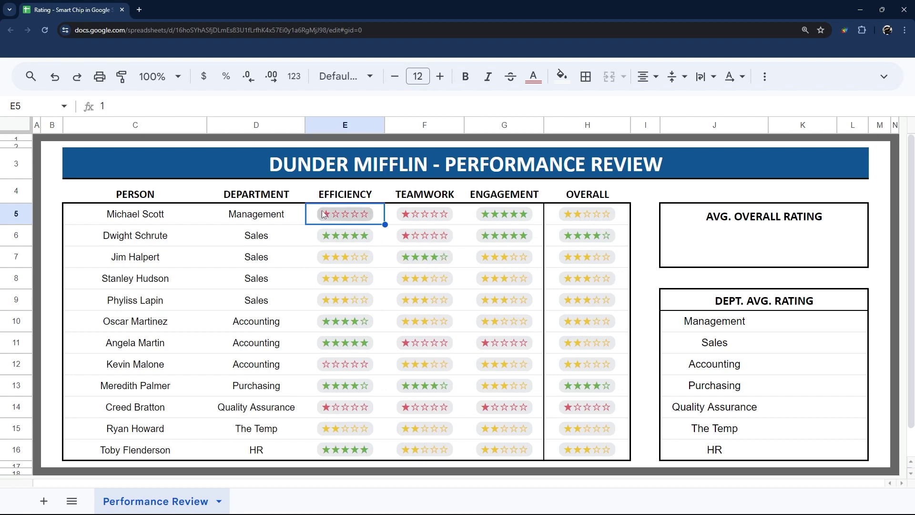
pyautogui.moveTo(626, 221); pyautogui.dragTo(628, 455)
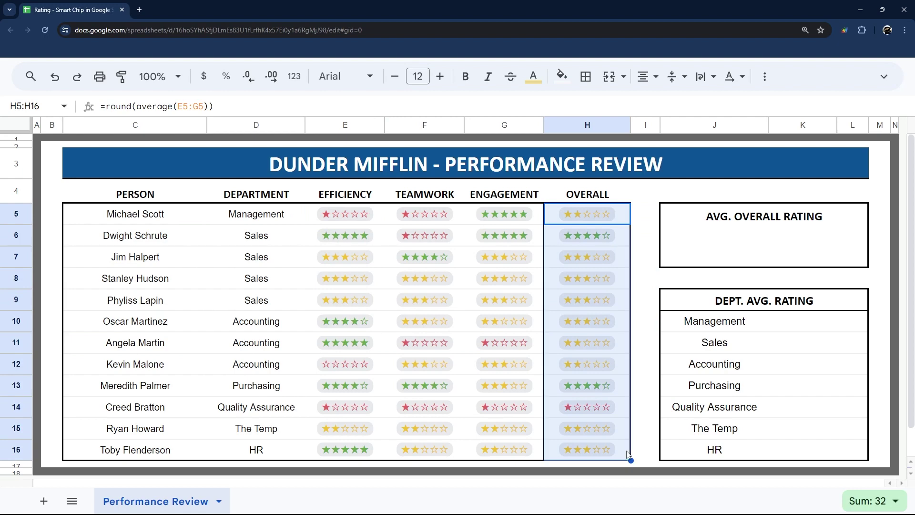
pyautogui.click(775, 235)
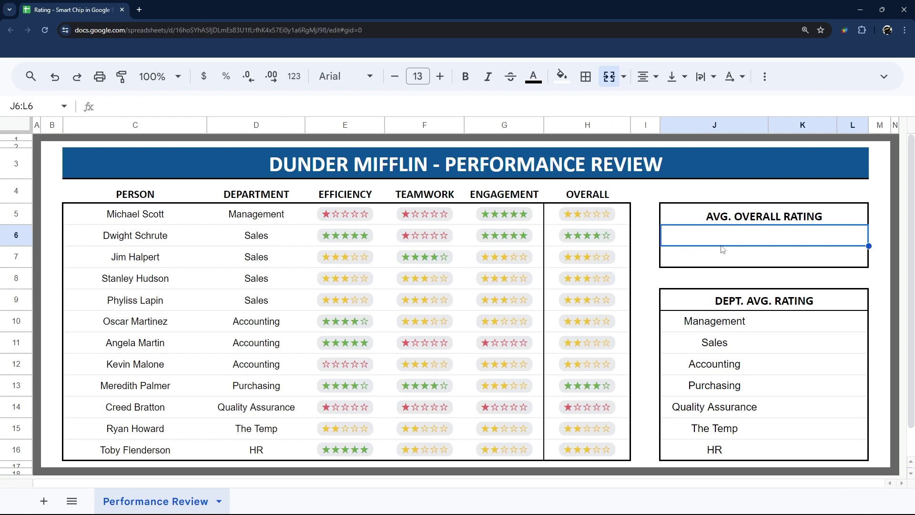
# Enter =AVERAGE(E5:G16) in J6
pyautogui.write('=aver')
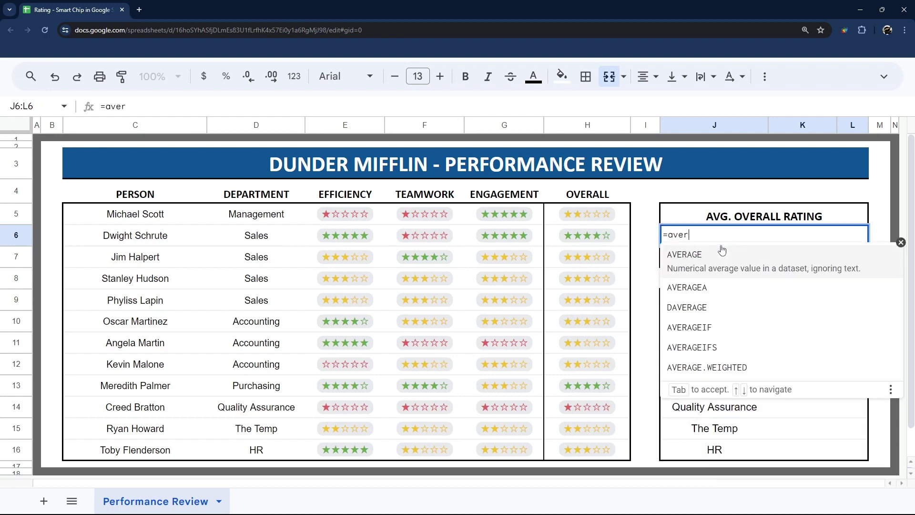
pyautogui.press('Escape')
pyautogui.write('a')
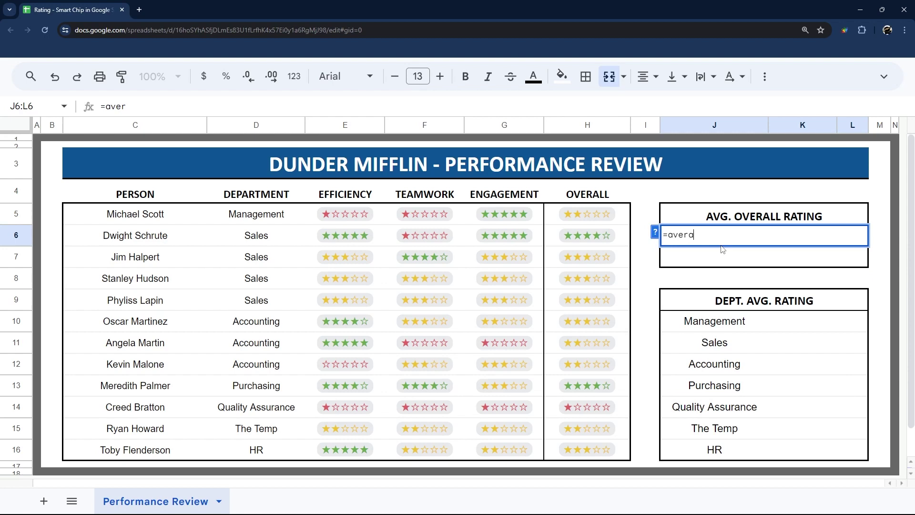
pyautogui.write('ge(')
pyautogui.moveTo(382, 218); pyautogui.dragTo(521, 445)
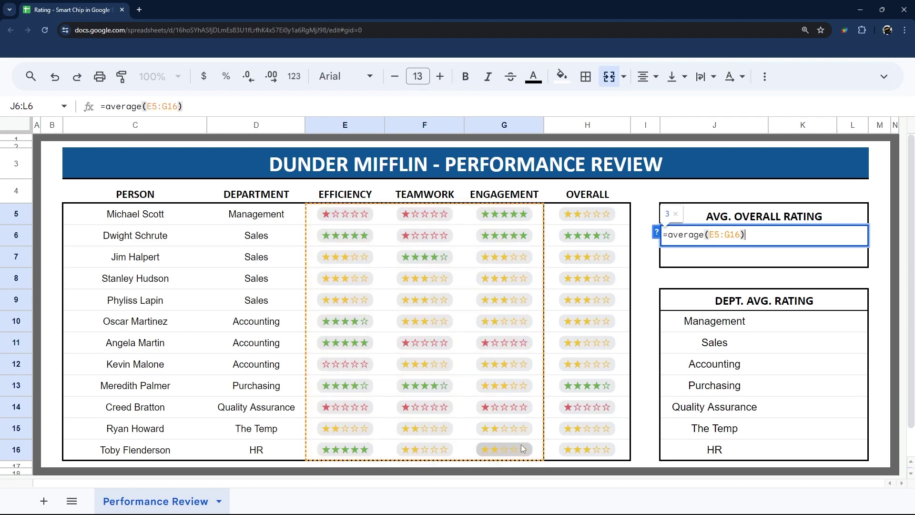
pyautogui.press('Return')
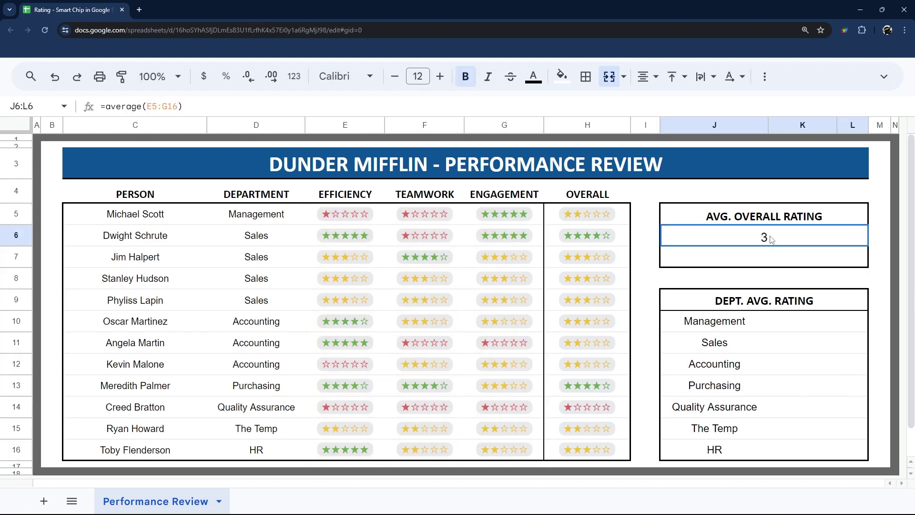
# Clear J6 and put =average(E5:G16) in J7 instead, showing 2.69
pyautogui.click(777, 236)
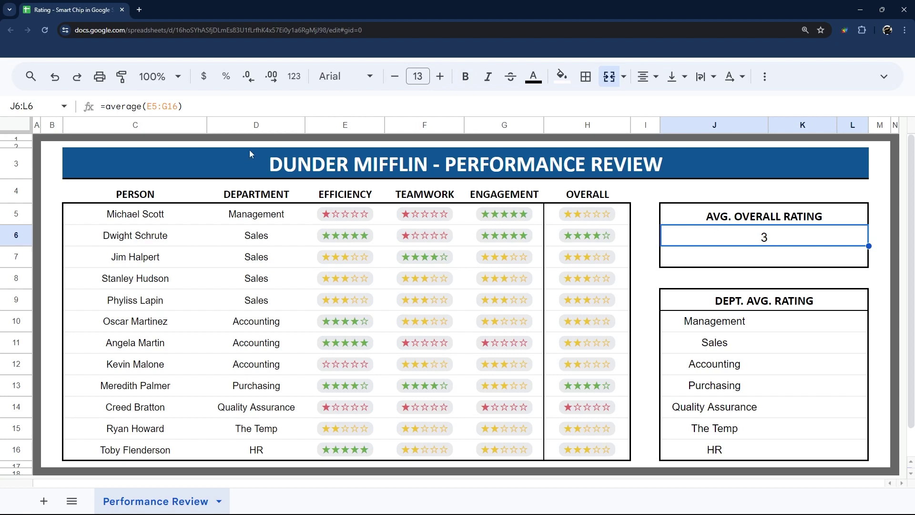
pyautogui.tripleClick(207, 107)
pyautogui.press('Delete')
pyautogui.press('Return')
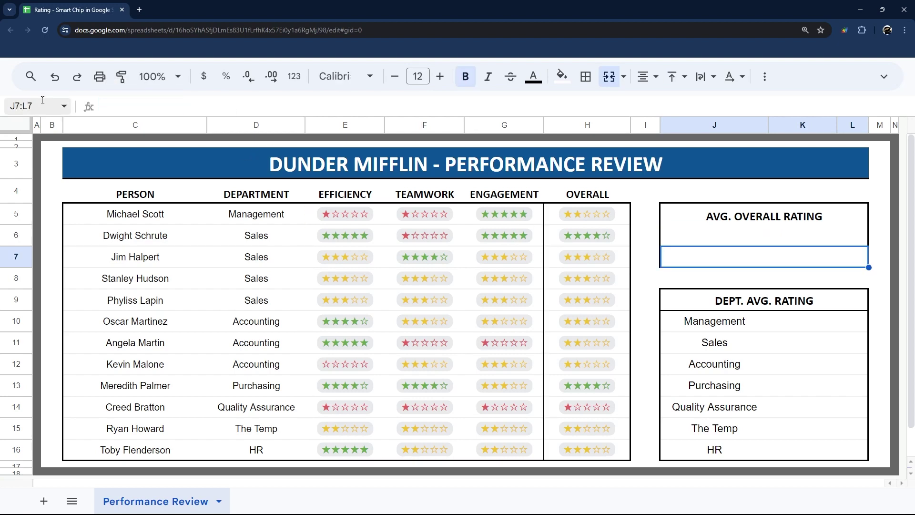
pyautogui.write('=average(E5:G16)')
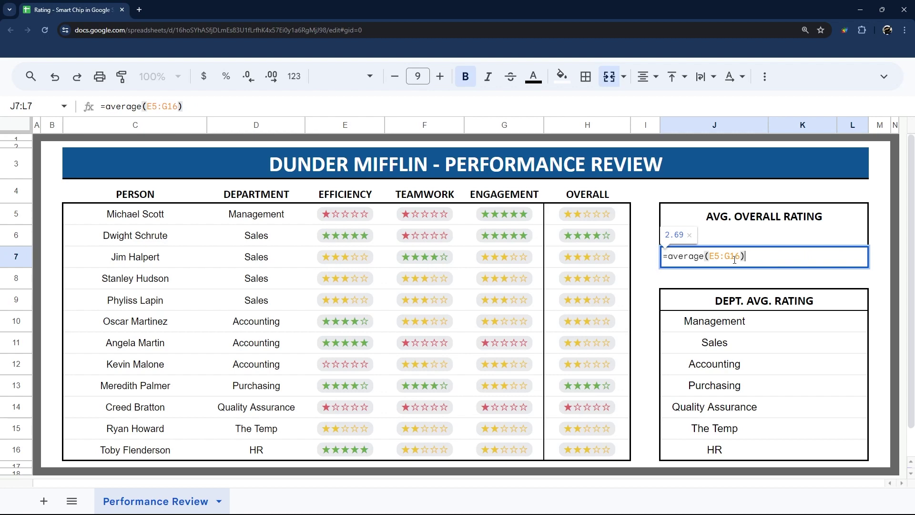
pyautogui.press('Return')
pyautogui.click(759, 260)
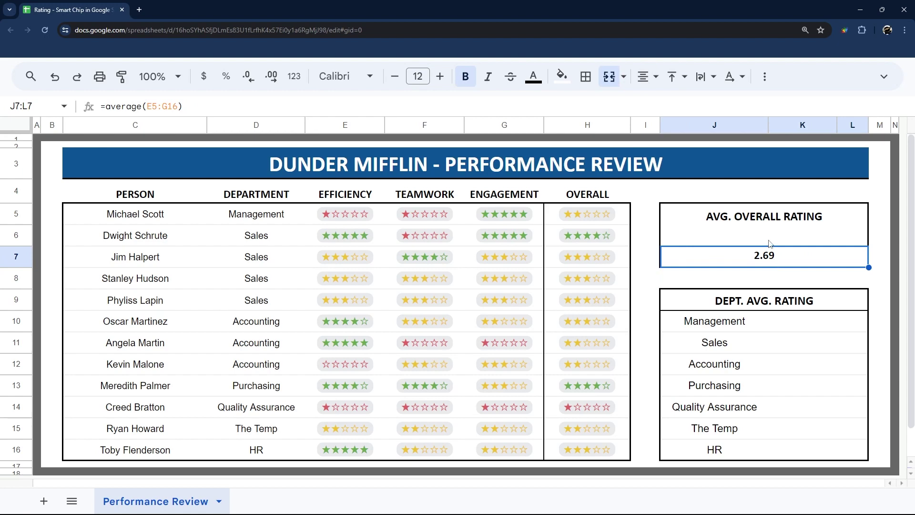
# Enter =round(J7) in J6 to round the 2.69 average to 3
pyautogui.click(769, 243)
pyautogui.write('=round(')
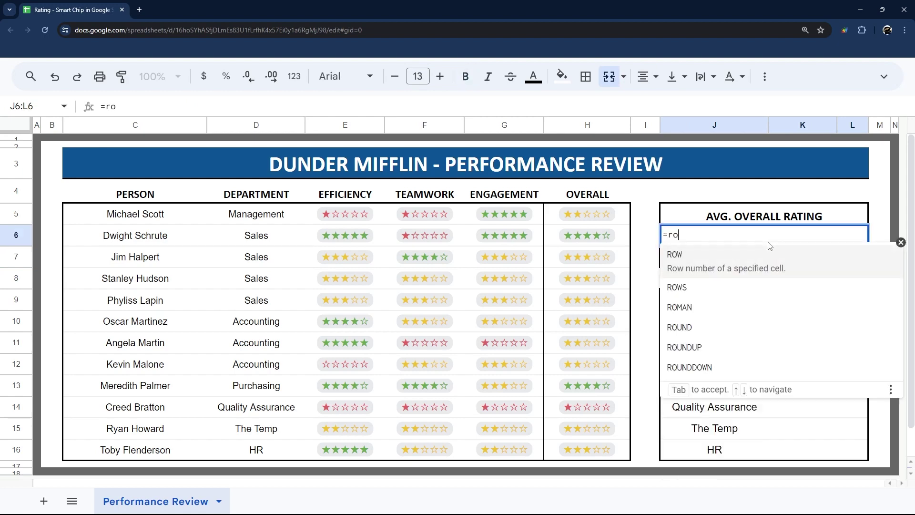
pyautogui.click(764, 263)
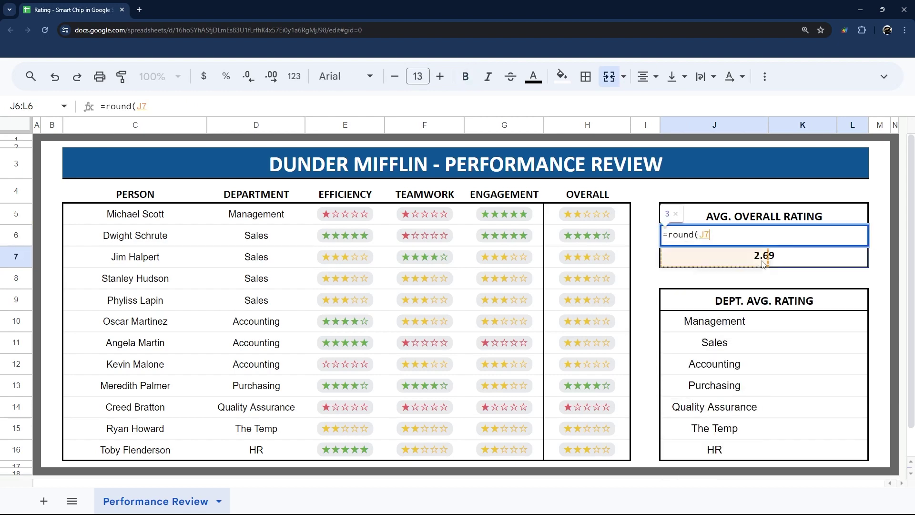
pyautogui.press('Return')
# Turn J6 into a star rating chip showing 3 stars
pyautogui.click(768, 241)
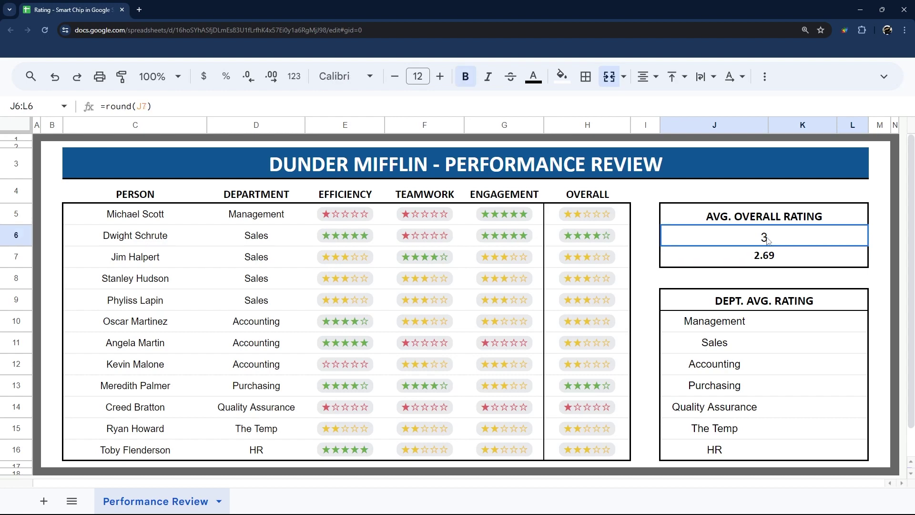
pyautogui.rightClick(768, 241)
pyautogui.scroll(-2, 822, 453)
pyautogui.moveTo(823, 470)
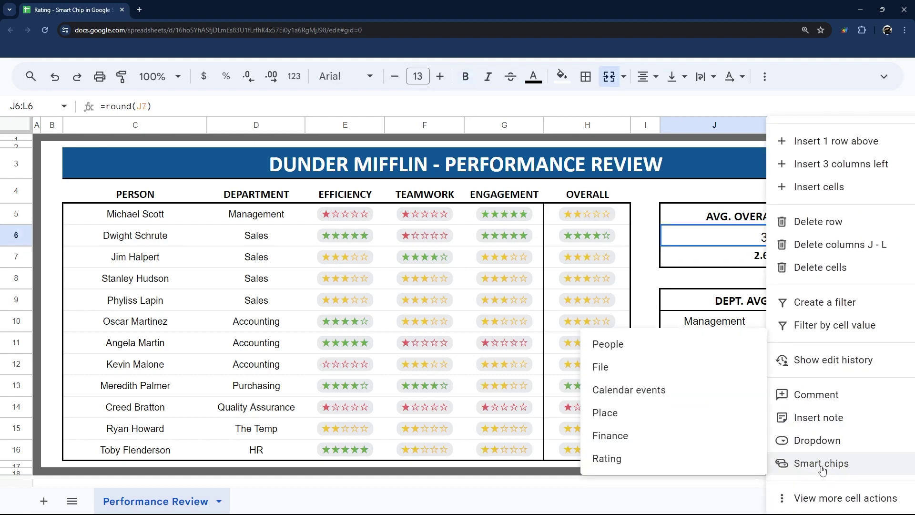
pyautogui.click(670, 460)
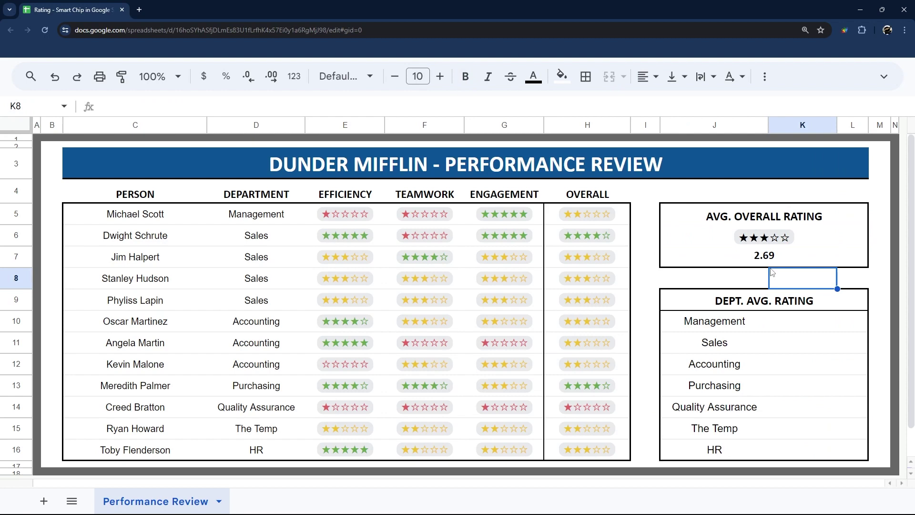
pyautogui.click(765, 237)
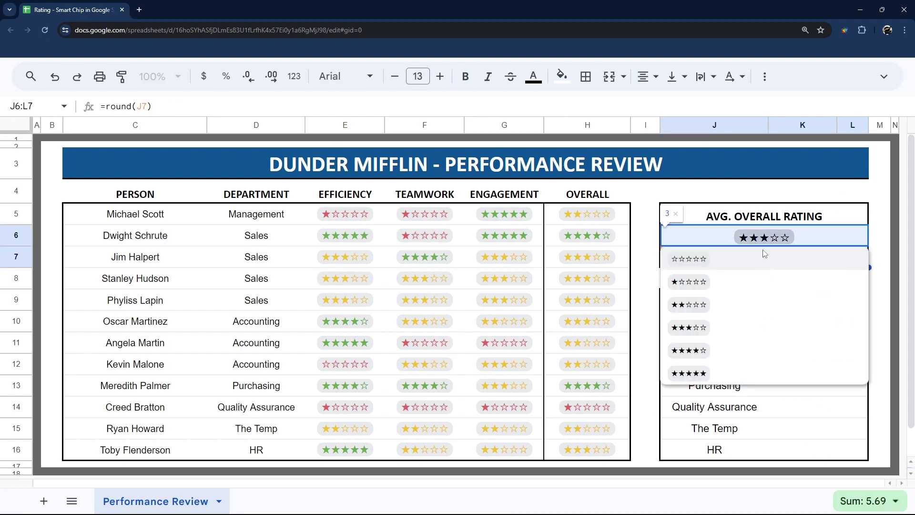
pyautogui.click(818, 243)
pyautogui.click(825, 256)
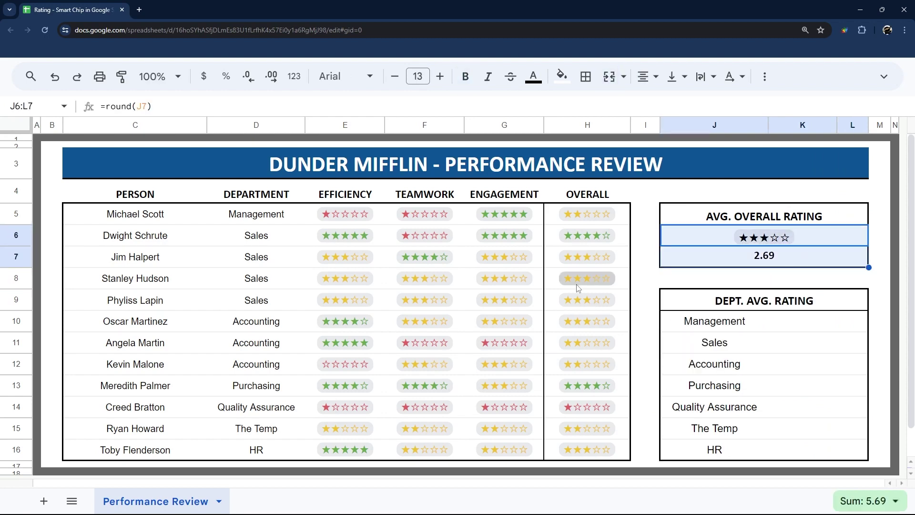
# Add a rule making J6:L7 averages of 4 or more green text, with no background
pyautogui.rightClick(726, 255)
pyautogui.scroll(-2, 706, 452)
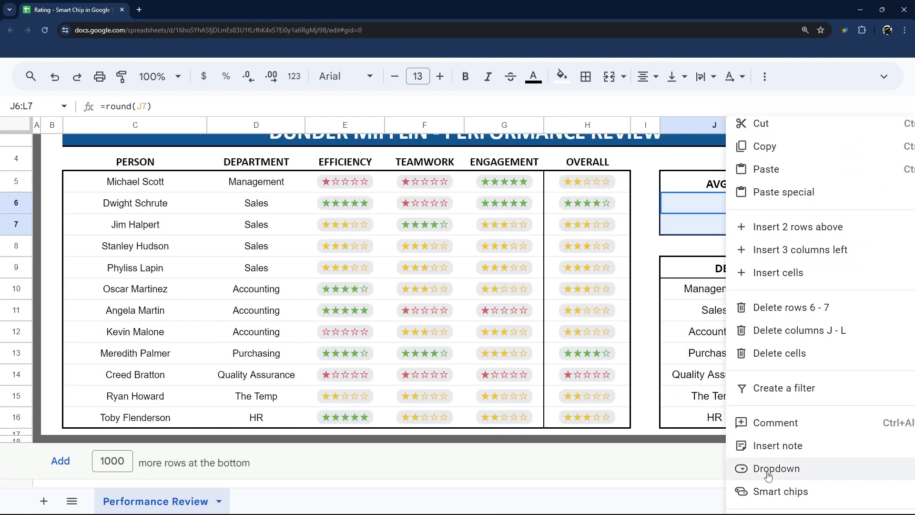
pyautogui.scroll(-1, 744, 472)
pyautogui.moveTo(763, 498)
pyautogui.click(591, 351)
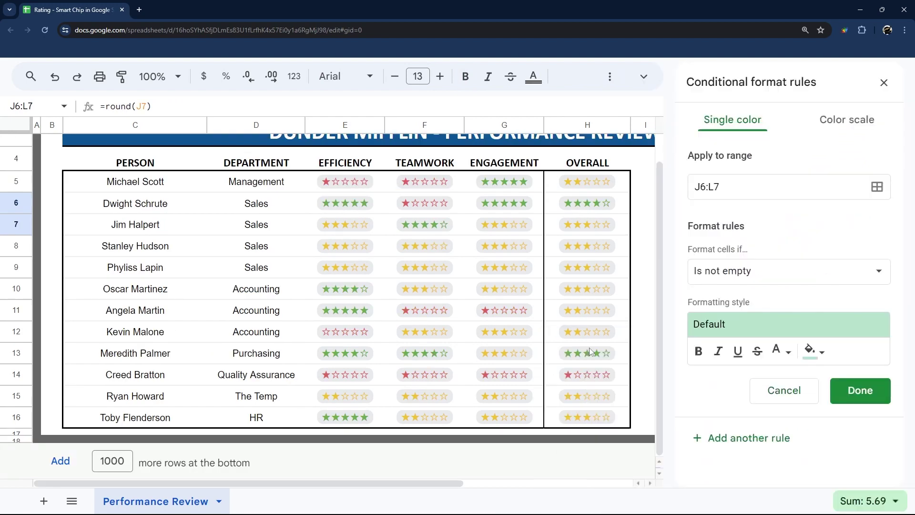
pyautogui.click(820, 353)
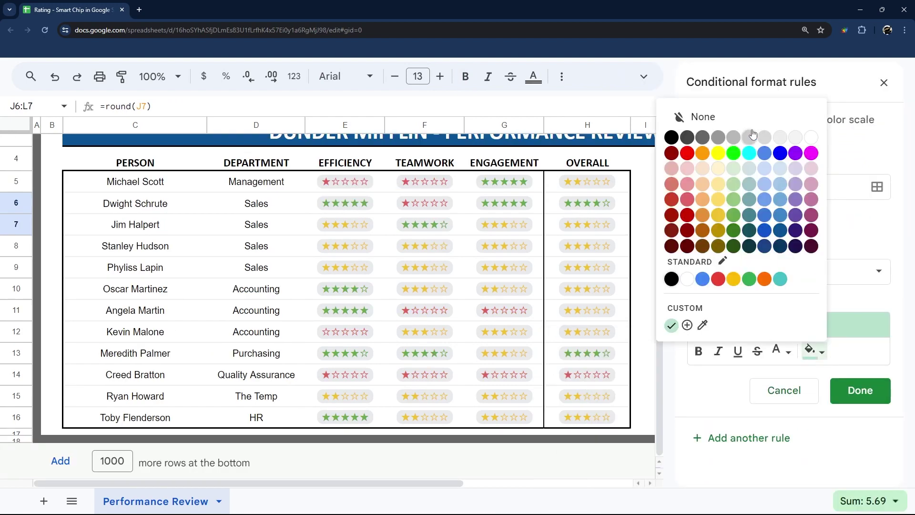
pyautogui.click(744, 117)
pyautogui.click(782, 351)
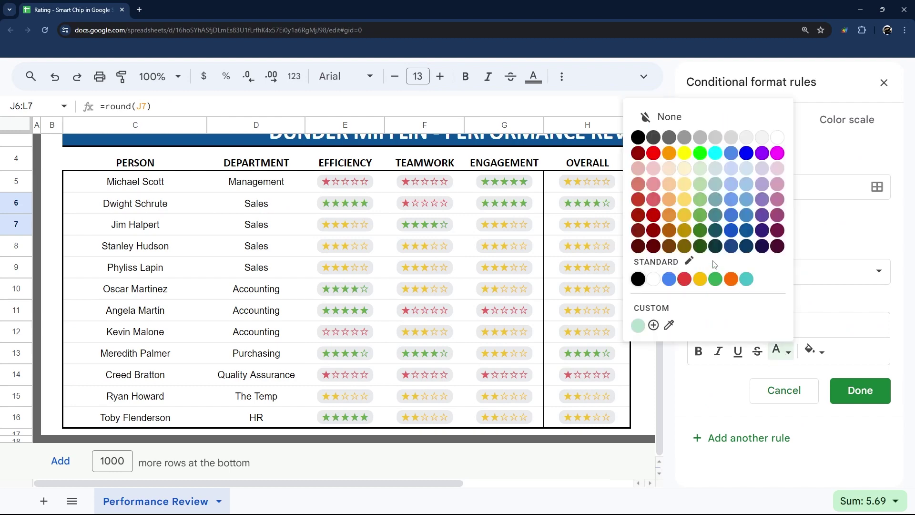
pyautogui.click(700, 215)
pyautogui.click(782, 271)
pyautogui.scroll(-5, 758, 342)
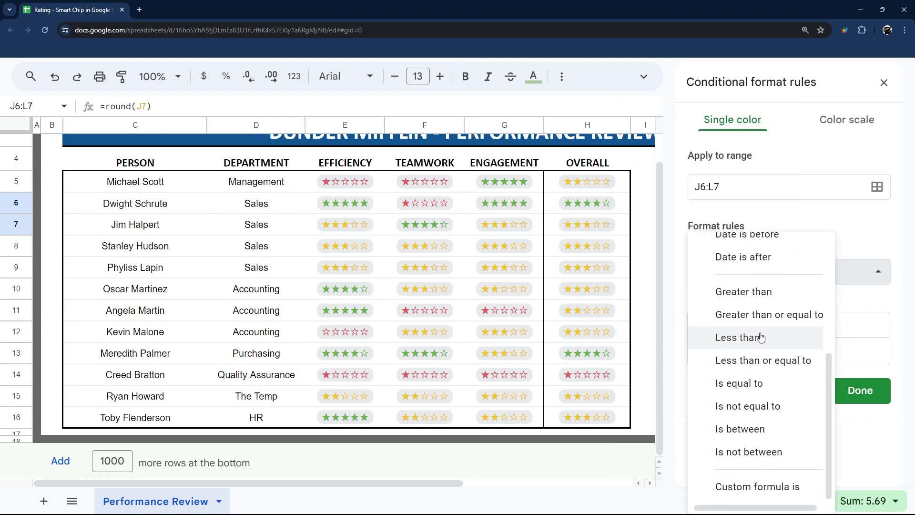
pyautogui.click(761, 312)
pyautogui.click(749, 308)
pyautogui.write('4')
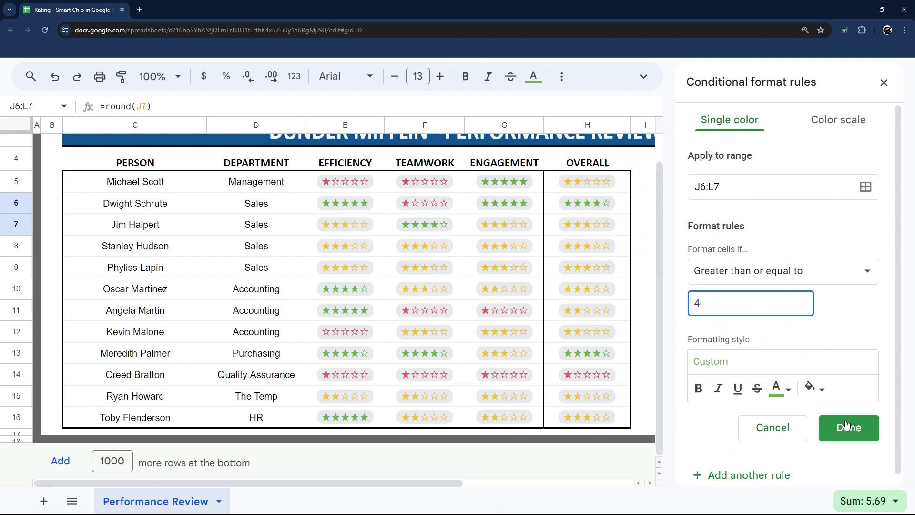
pyautogui.click(849, 428)
# Add a second rule that colours lower average ratings with yellow text
pyautogui.click(776, 138)
pyautogui.click(753, 475)
pyautogui.click(737, 289)
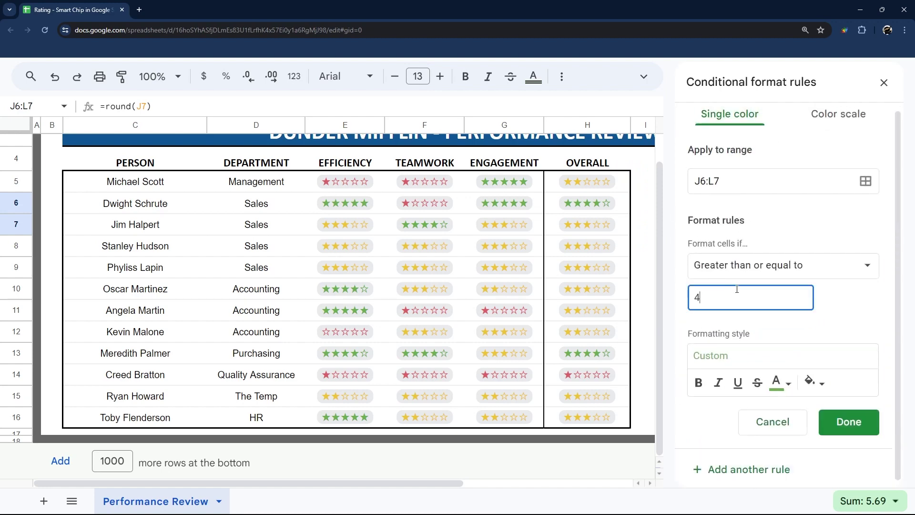
pyautogui.press('BackSpace')
pyautogui.write('3')
pyautogui.click(780, 383)
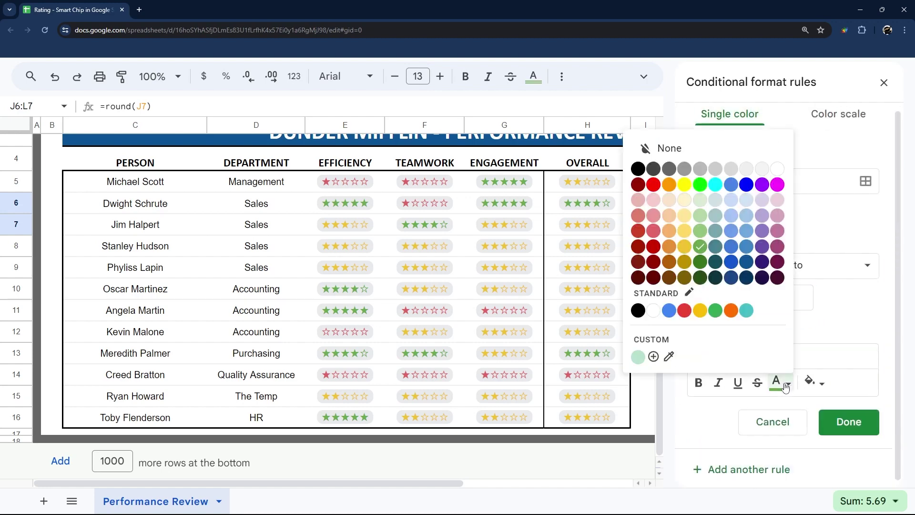
pyautogui.click(673, 253)
pyautogui.click(849, 422)
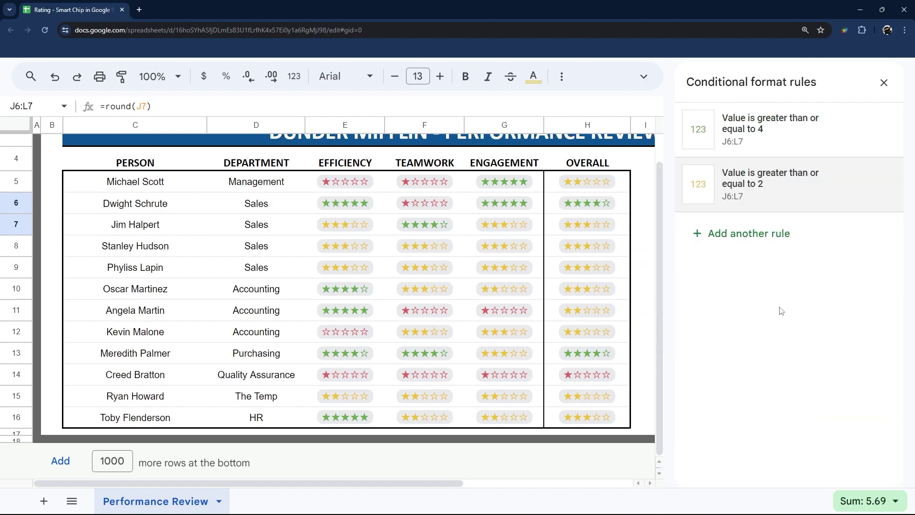
# Add a third rule turning averages below 2 red, then close the rules panel
pyautogui.click(756, 190)
pyautogui.click(753, 271)
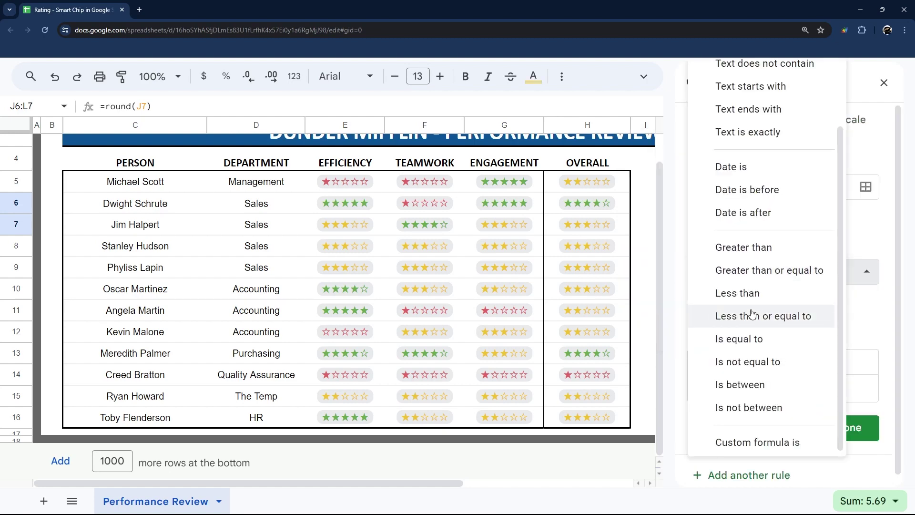
pyautogui.click(759, 477)
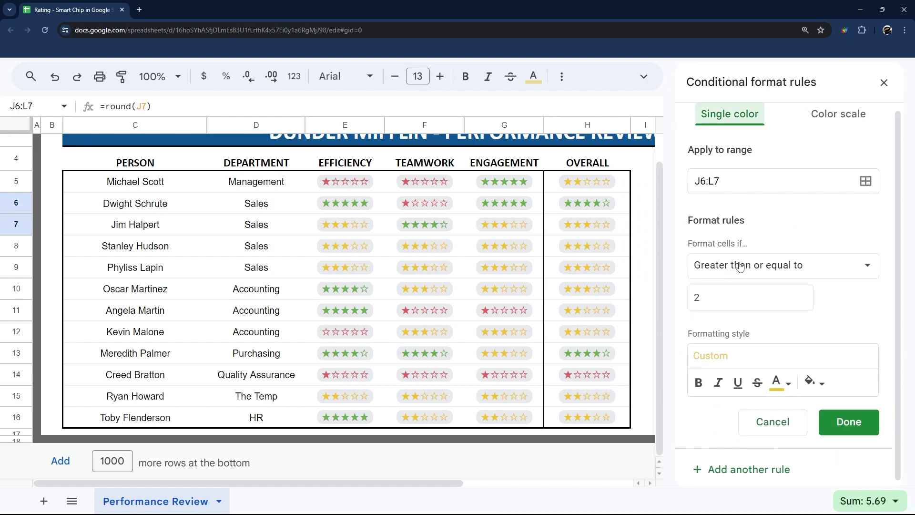
pyautogui.click(753, 267)
pyautogui.click(749, 291)
pyautogui.click(782, 382)
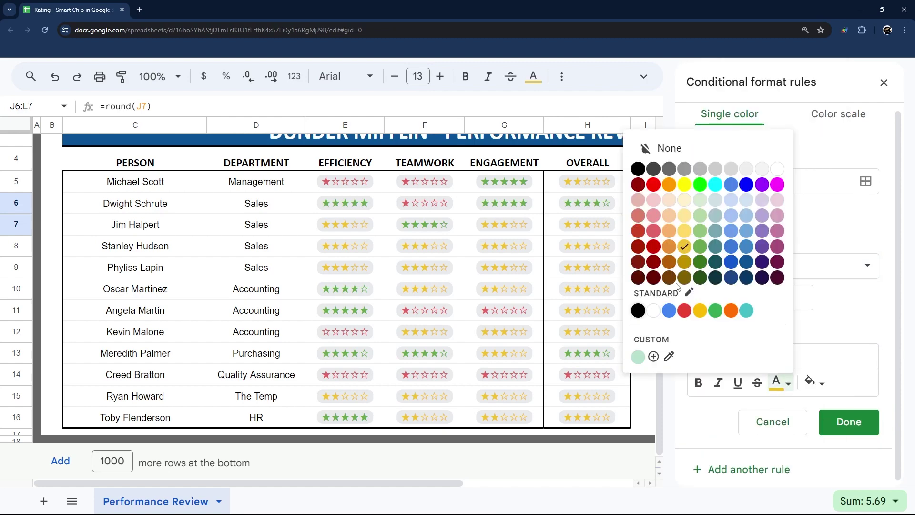
pyautogui.click(653, 246)
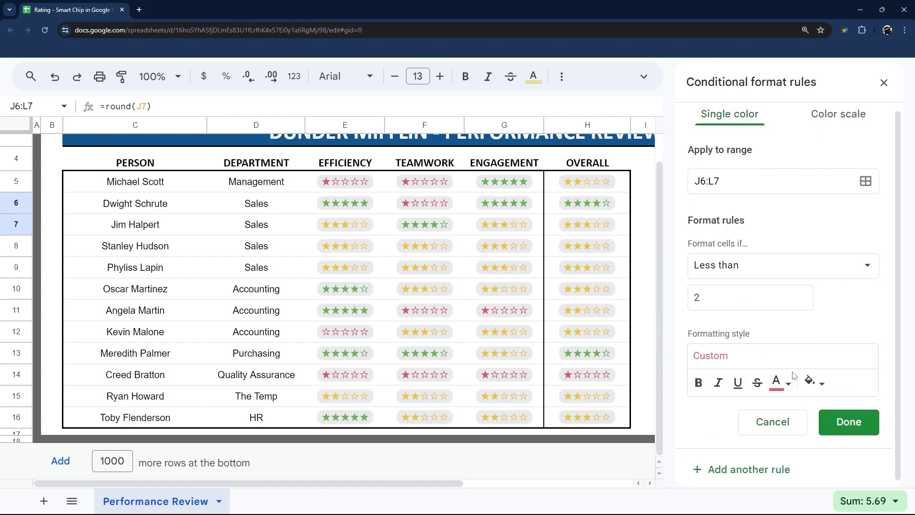
pyautogui.click(850, 423)
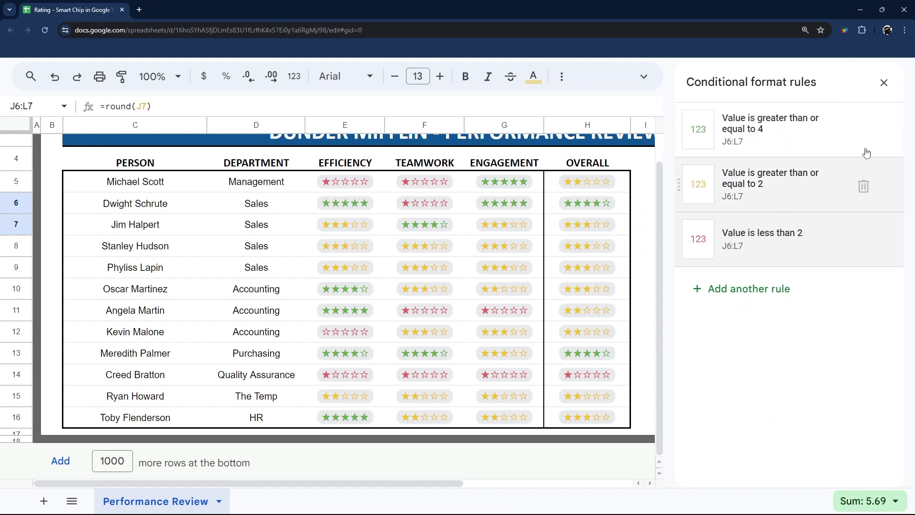
pyautogui.click(884, 83)
pyautogui.click(861, 247)
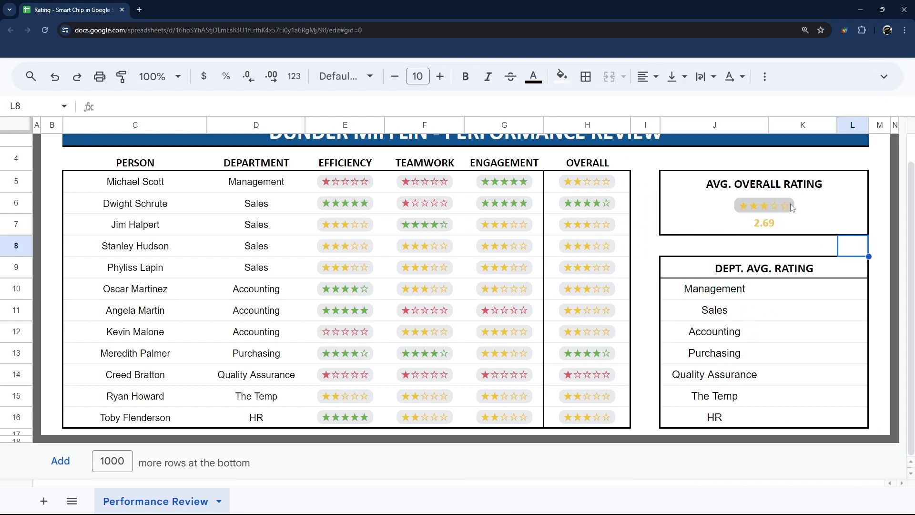
pyautogui.moveTo(807, 208); pyautogui.dragTo(801, 230)
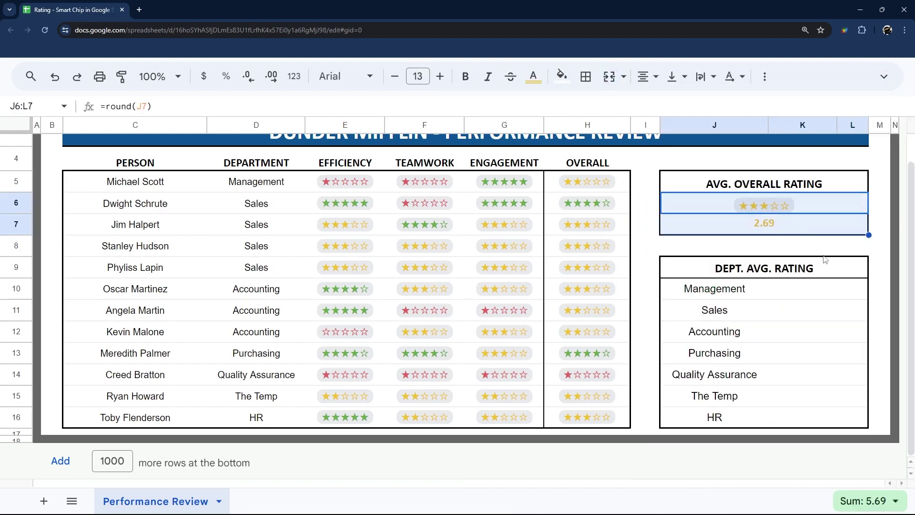
pyautogui.click(808, 208)
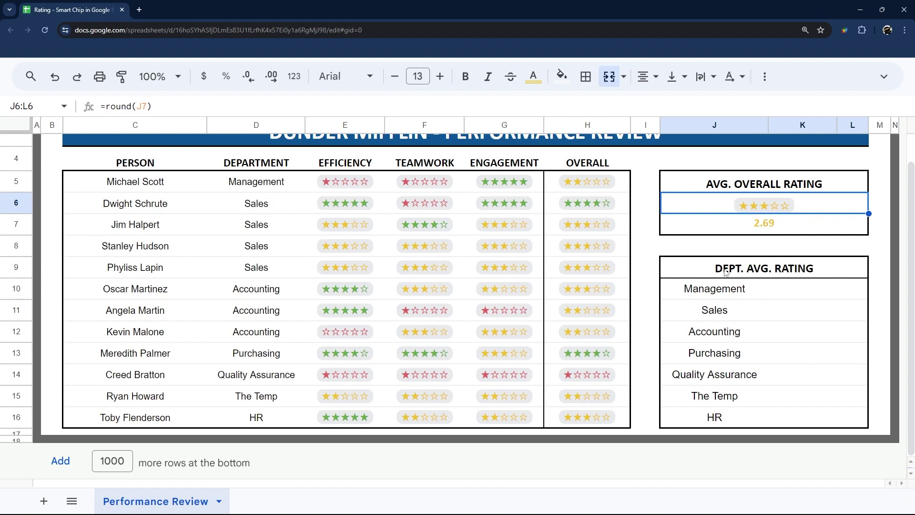
pyautogui.click(726, 271)
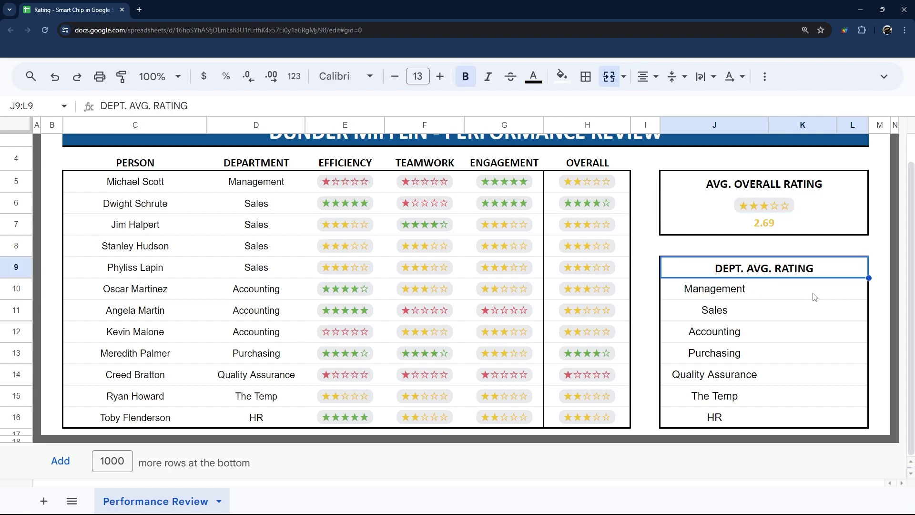
pyautogui.moveTo(805, 298); pyautogui.dragTo(792, 424)
pyautogui.moveTo(857, 289); pyautogui.dragTo(840, 424)
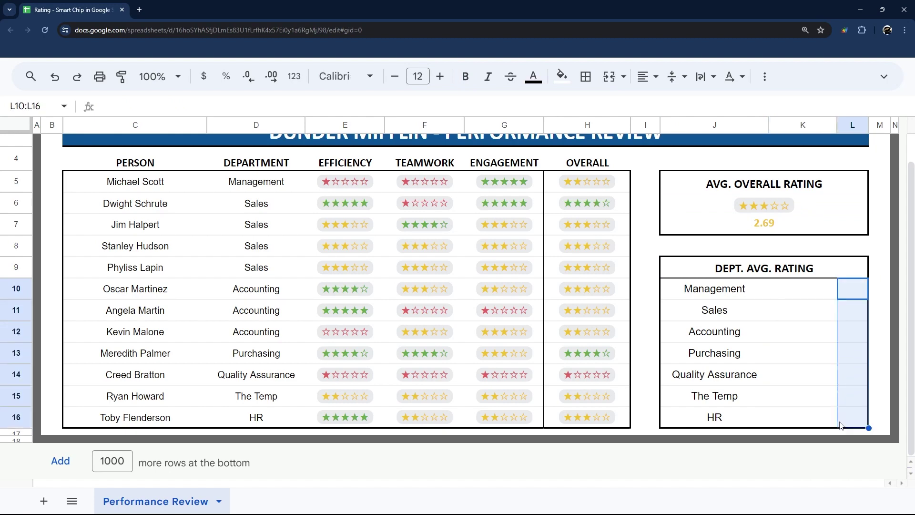
# Enter =averageifs(E5:E16,D5:D16,J10) in L10 to average Management's Efficiency ratings
pyautogui.click(847, 291)
pyautogui.write('=aver')
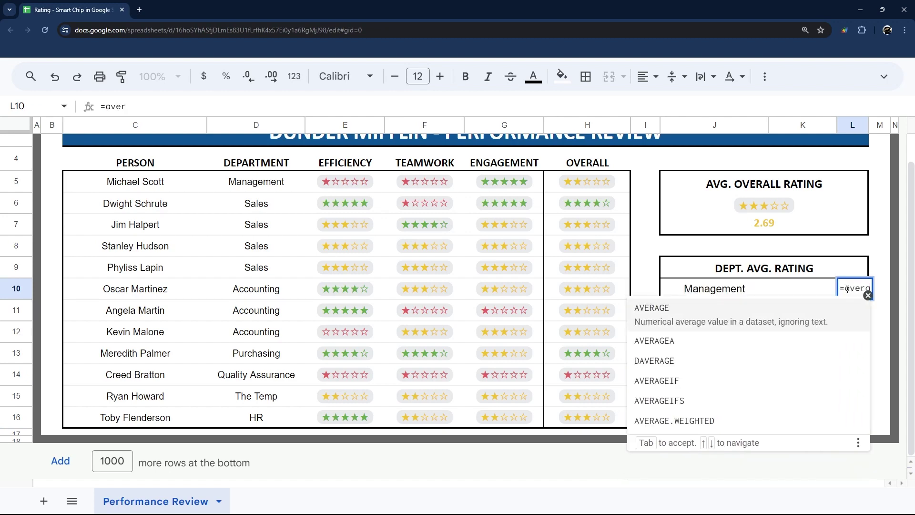
pyautogui.write('agei')
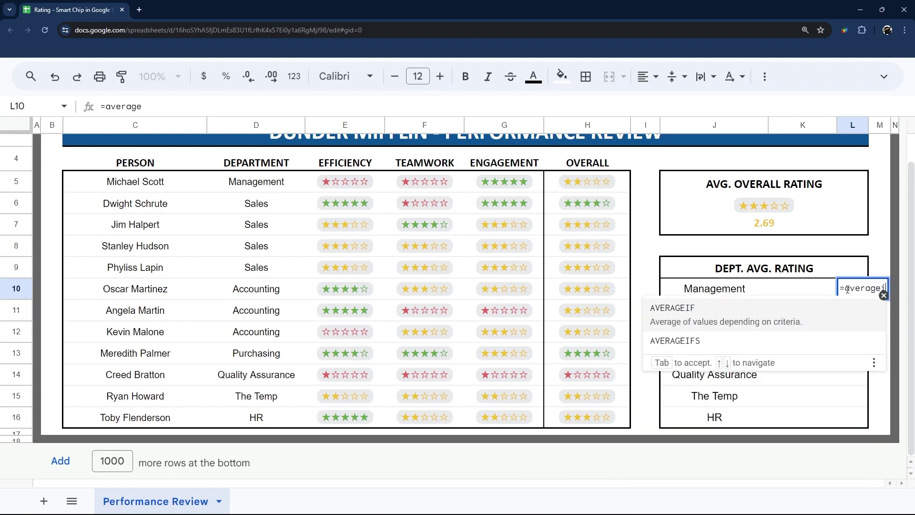
pyautogui.write('fs(')
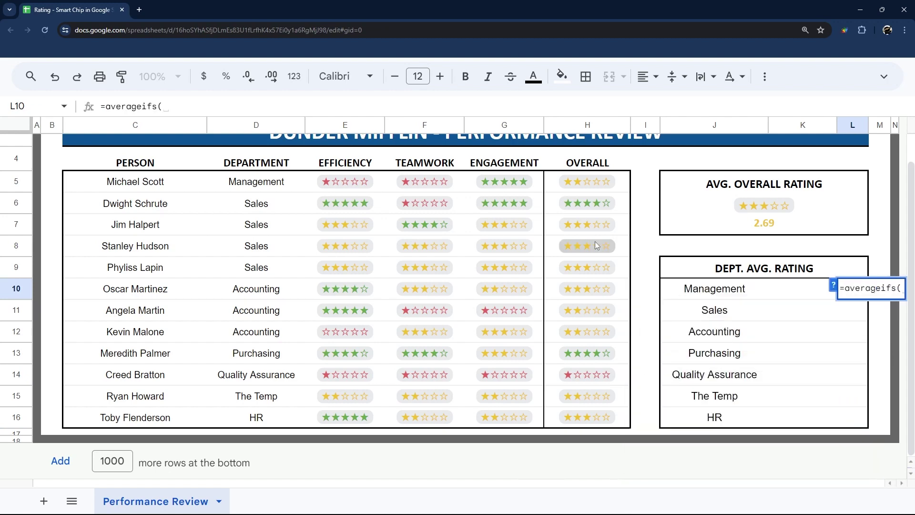
pyautogui.moveTo(380, 183); pyautogui.dragTo(374, 416)
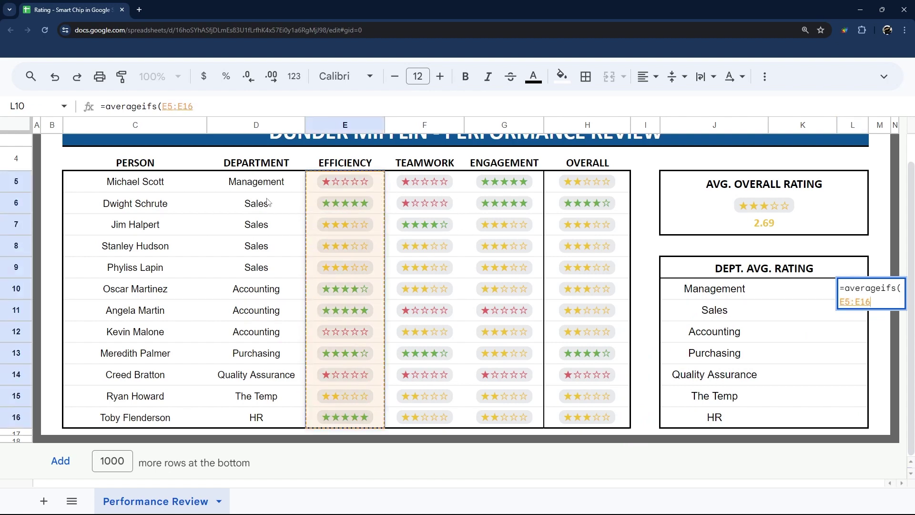
pyautogui.write(',')
pyautogui.moveTo(258, 182); pyautogui.dragTo(258, 418)
pyautogui.write(',')
pyautogui.click(703, 290)
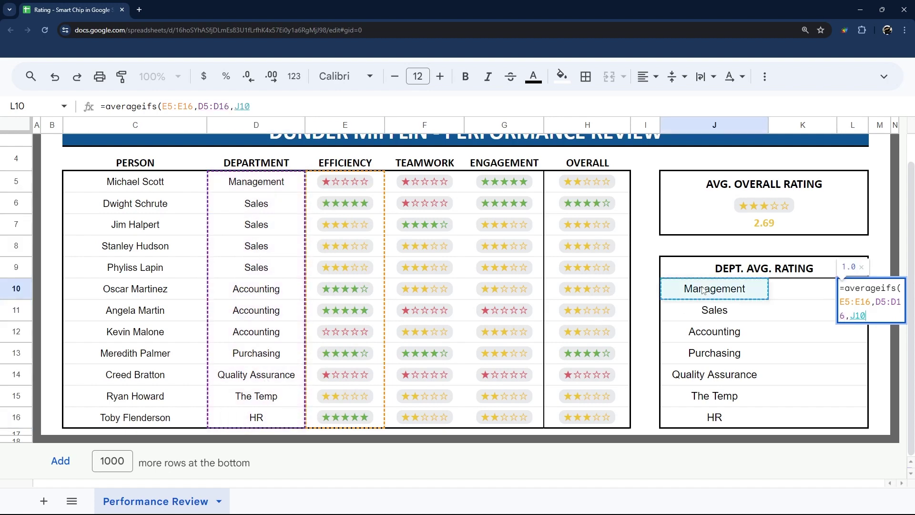
pyautogui.write(')')
pyautogui.press('Return')
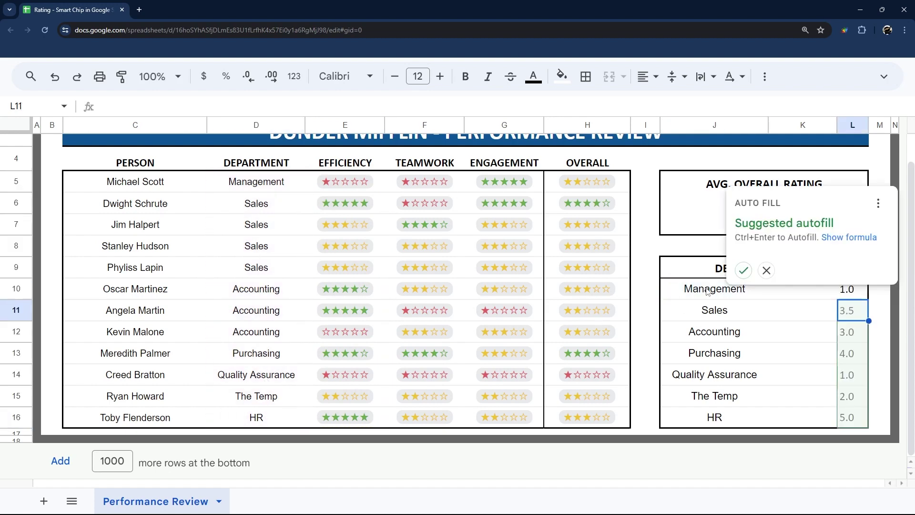
# Make L10's ranges absolute as $E$5:$E$16 and $D$5:$D$16
pyautogui.click(771, 270)
pyautogui.click(860, 296)
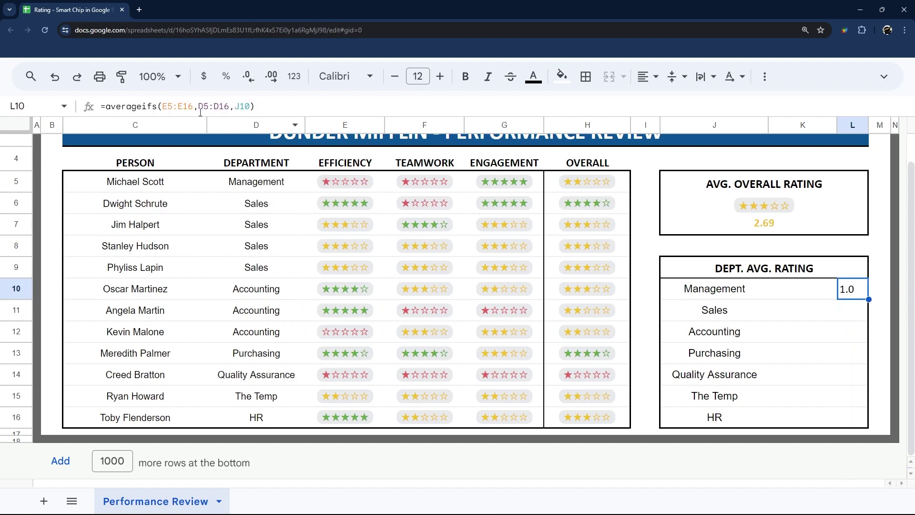
pyautogui.click(180, 105)
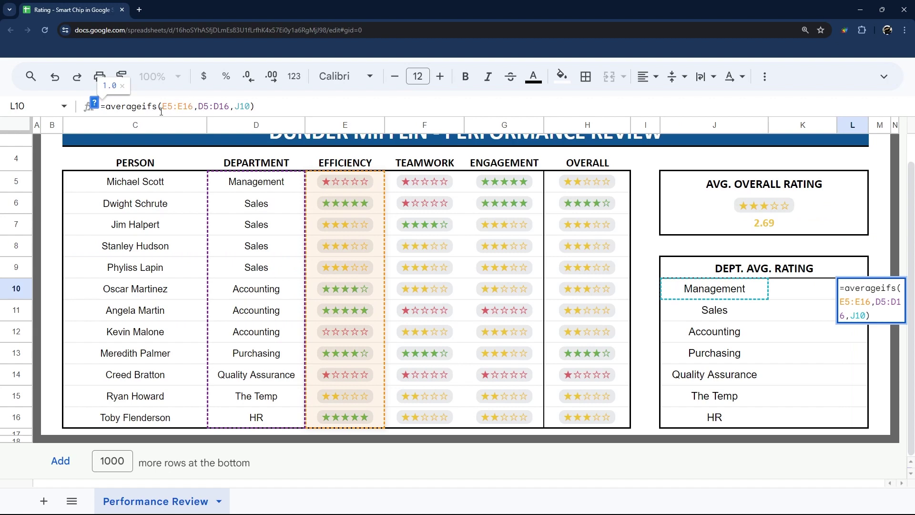
pyautogui.press('F4')
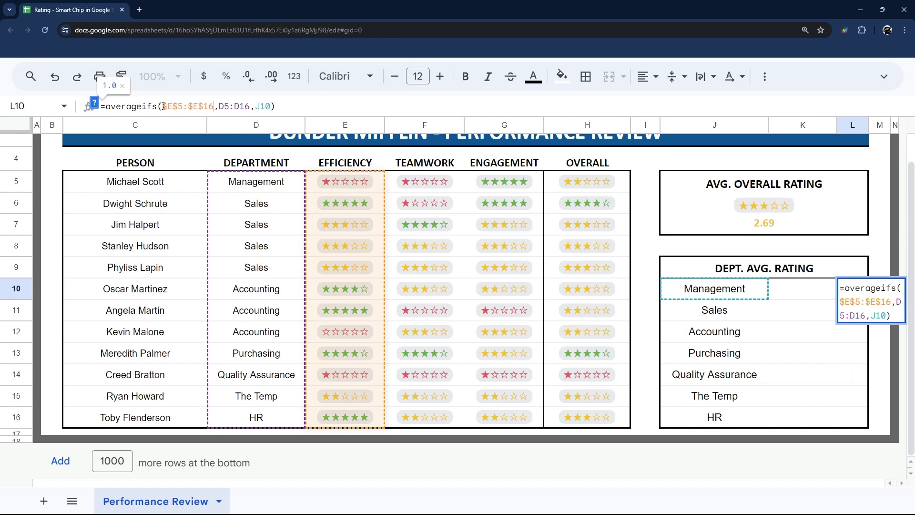
pyautogui.click(228, 104)
pyautogui.press('F4')
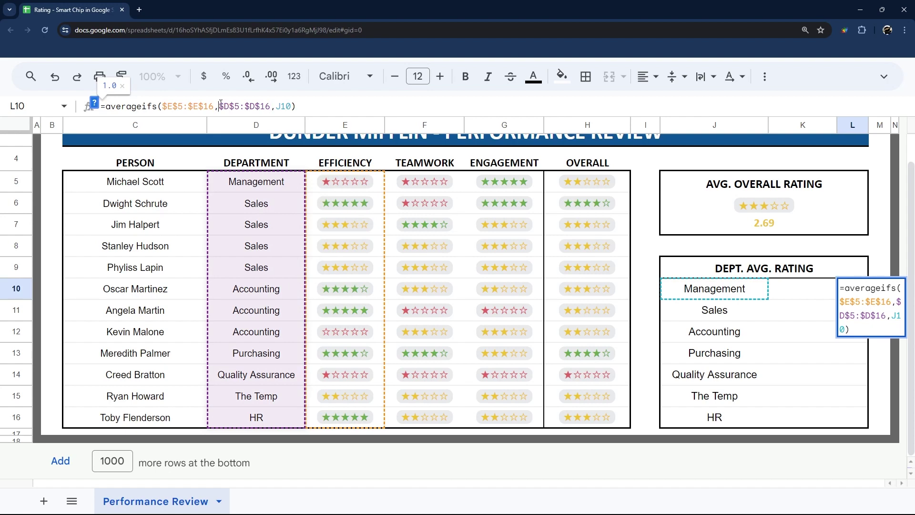
pyautogui.moveTo(229, 105); pyautogui.dragTo(261, 105)
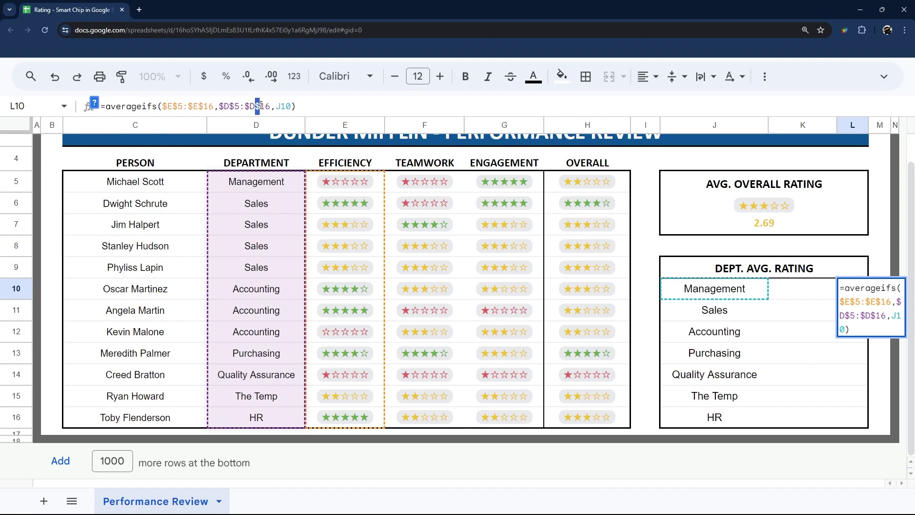
pyautogui.press('Return')
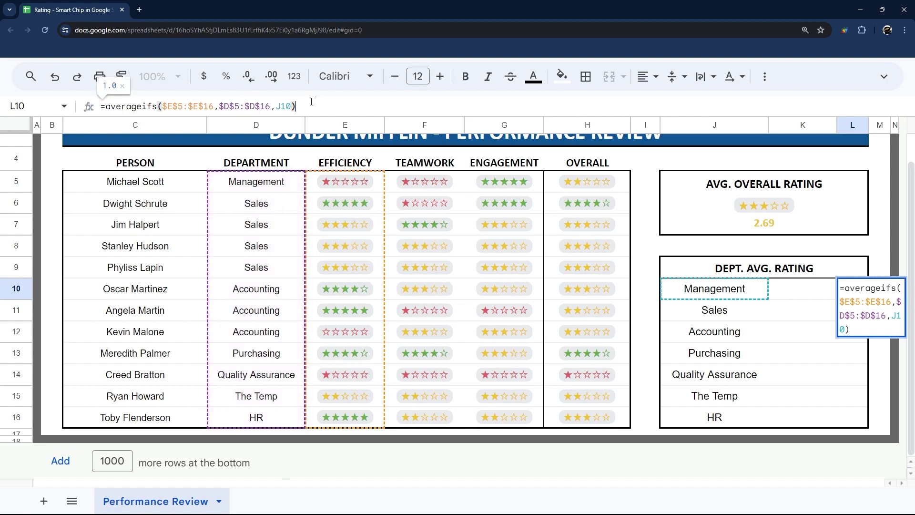
# Test-fill the Management formula down to Sales, then undo the copy
pyautogui.click(825, 285)
pyautogui.click(862, 296)
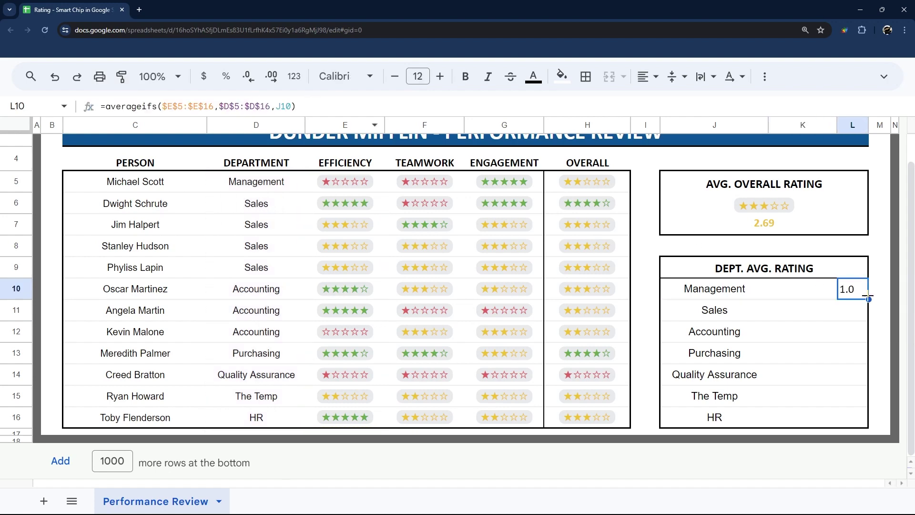
pyautogui.moveTo(868, 301); pyautogui.dragTo(869, 318)
pyautogui.click(803, 332)
pyautogui.click(853, 311)
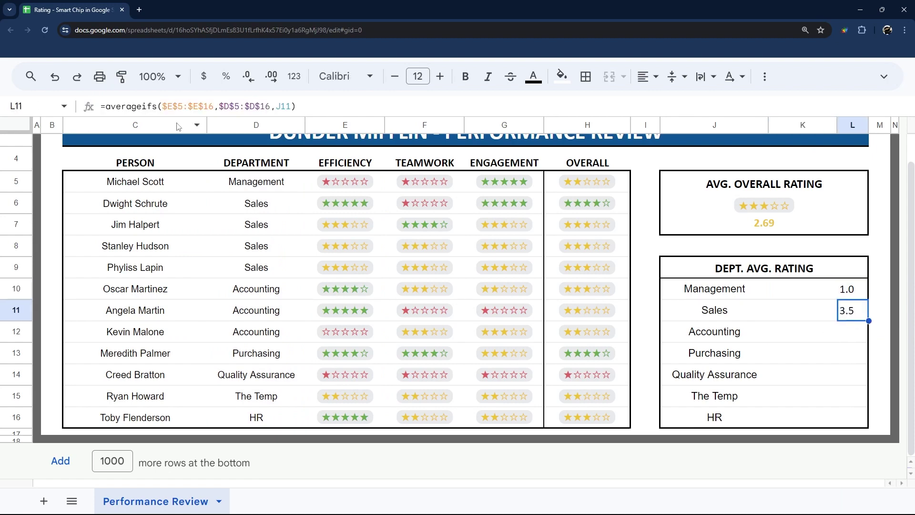
pyautogui.moveTo(164, 106); pyautogui.dragTo(213, 106)
pyautogui.press('Escape')
pyautogui.hotkey('ctrl', 'z')
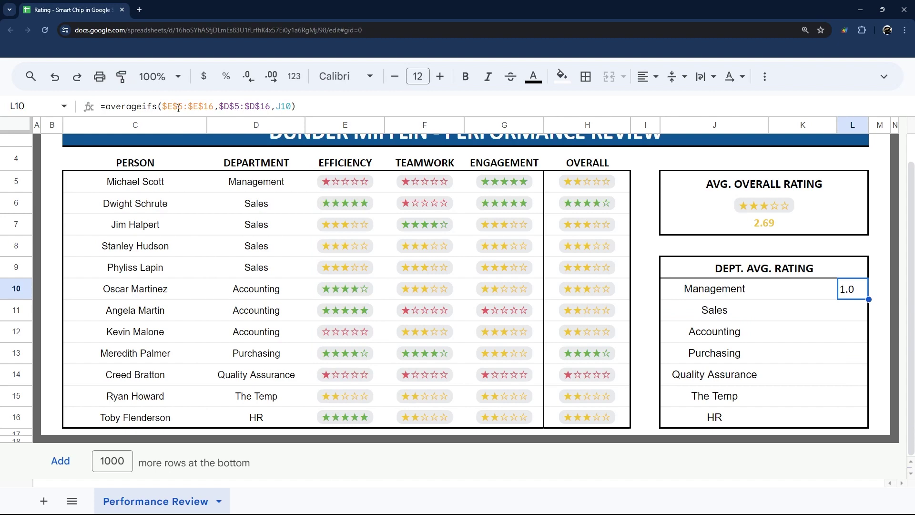
# Select the averageifs expression in L10's formula for reuse
pyautogui.click(103, 105)
pyautogui.moveTo(107, 107); pyautogui.dragTo(298, 107)
pyautogui.hotkey('ctrl', 'c')
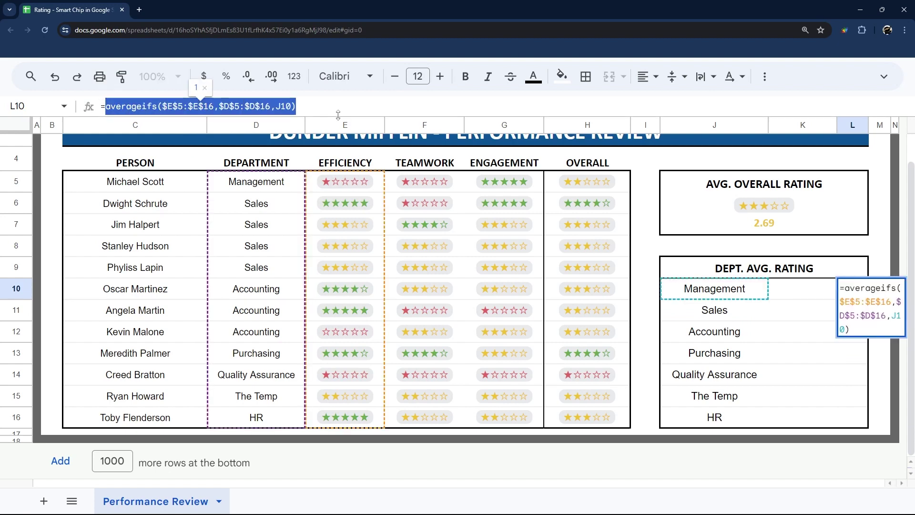
pyautogui.click(338, 115)
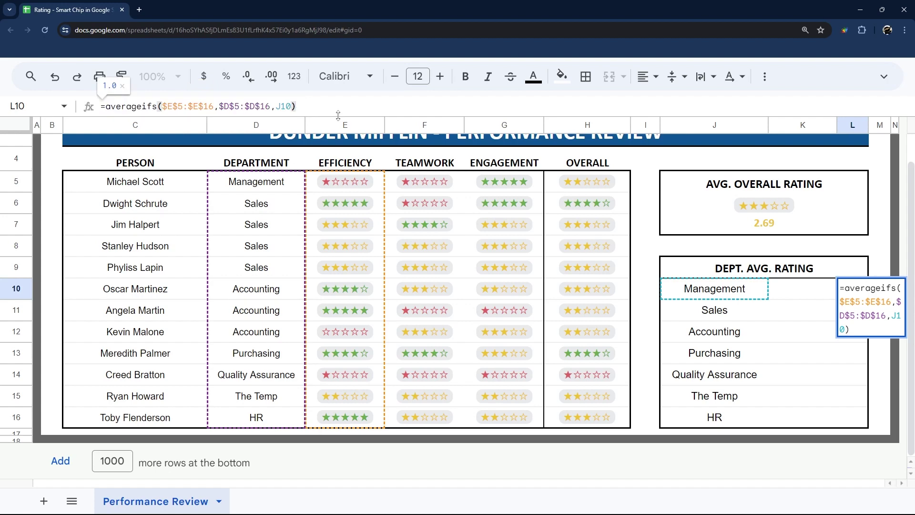
# Wrap three copies of the averageifs expression inside an average() formula in L10
pyautogui.write(',')
pyautogui.hotkey('ctrl', 'v')
pyautogui.write(',')
pyautogui.hotkey('ctrl', 'v')
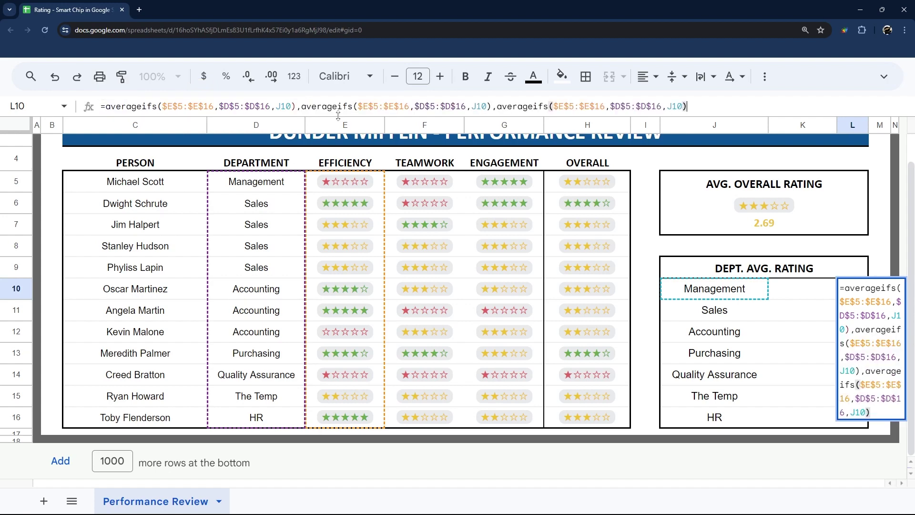
pyautogui.write(')')
pyautogui.press('Home')
pyautogui.press('Right')
pyautogui.write('a')
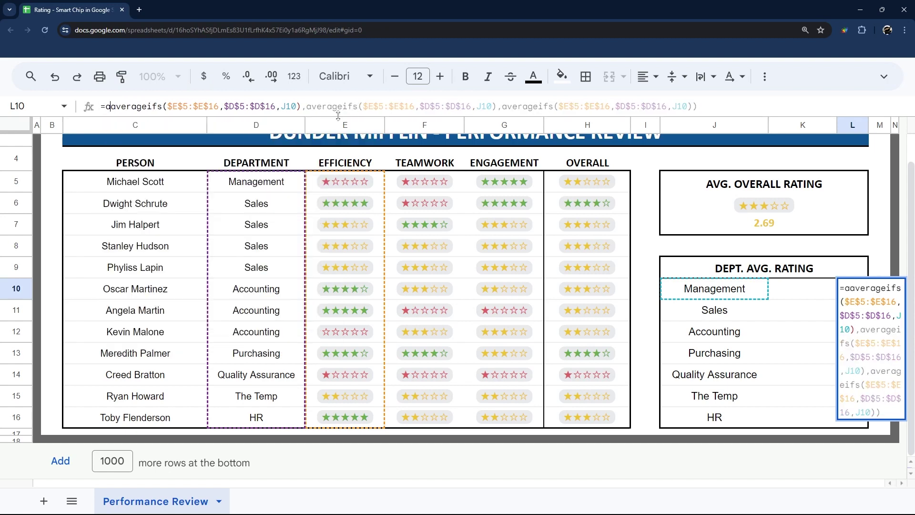
pyautogui.write('verage(')
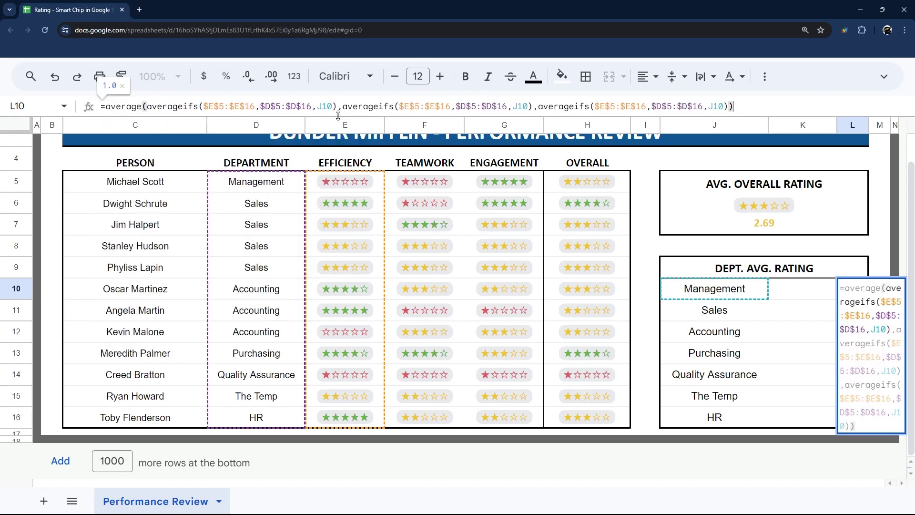
# Point the second and third averageifs at columns F and G, giving 2.3
pyautogui.moveTo(146, 106); pyautogui.dragTo(744, 105)
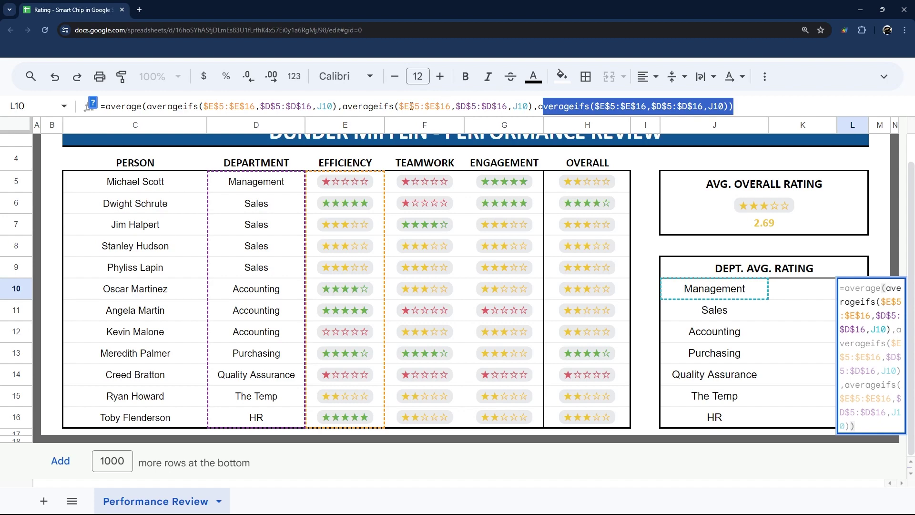
pyautogui.click(441, 106)
pyautogui.press('Left')
pyautogui.press('Left')
pyautogui.press('Left')
pyautogui.press('Left')
pyautogui.press('Left')
pyautogui.press('Left')
pyautogui.press('BackSpace')
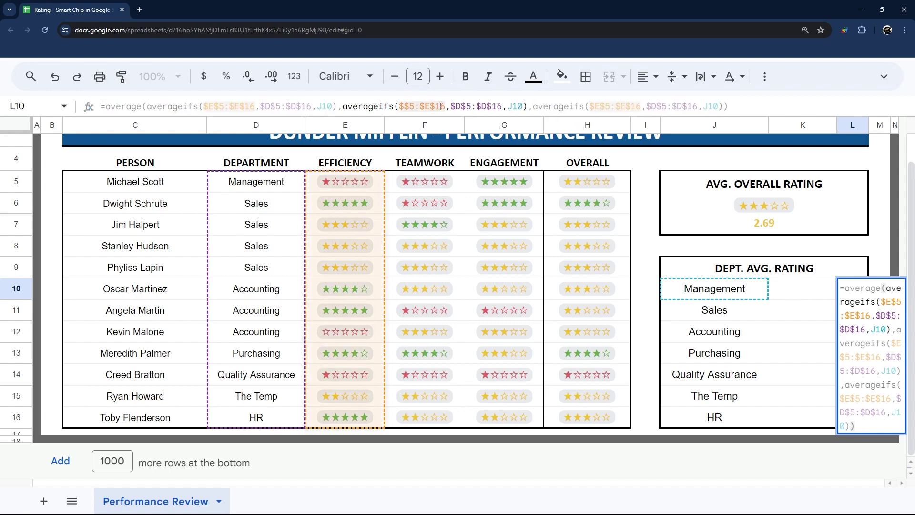
pyautogui.write('F')
pyautogui.press('BackSpace')
pyautogui.write('F')
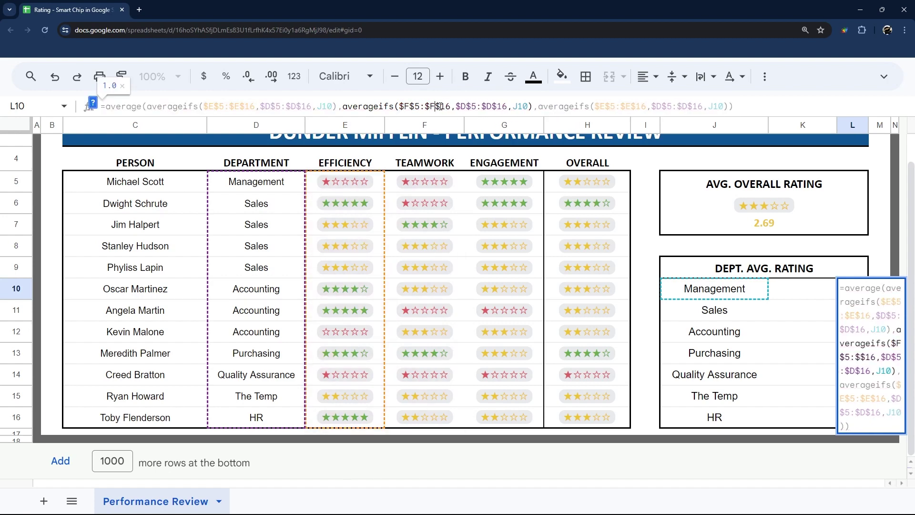
pyautogui.press('Right')
pyautogui.press('Right')
pyautogui.press('Right')
pyautogui.press('Right')
pyautogui.press('Right')
pyautogui.press('Right')
pyautogui.press('Right')
pyautogui.press('Right')
pyautogui.press('Right')
pyautogui.press('Right')
pyautogui.press('Right')
pyautogui.press('Right')
pyautogui.press('Right')
pyautogui.press('Right')
pyautogui.press('Right')
pyautogui.press('Right')
pyautogui.press('Right')
pyautogui.press('Right')
pyautogui.press('Right')
pyautogui.press('Right')
pyautogui.press('Right')
pyautogui.press('Right')
pyautogui.press('Right')
pyautogui.press('Right')
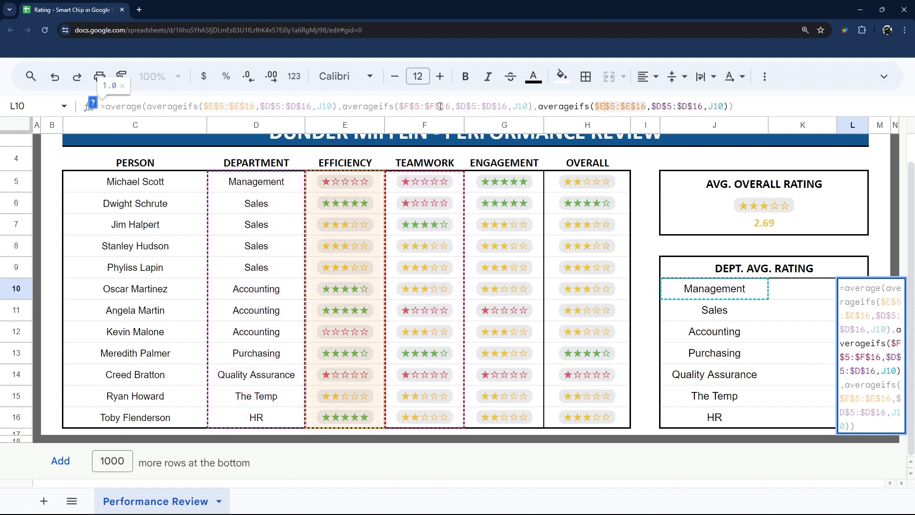
pyautogui.press('BackSpace')
pyautogui.write('G')
pyautogui.press('Right')
pyautogui.press('Right')
pyautogui.press('Right')
pyautogui.press('BackSpace')
pyautogui.write('G')
pyautogui.press('Right')
pyautogui.press('Right')
pyautogui.press('Right')
pyautogui.press('Right')
pyautogui.press('Right')
pyautogui.press('Right')
pyautogui.press('Right')
pyautogui.press('Right')
pyautogui.press('Right')
pyautogui.press('Right')
pyautogui.press('Right')
pyautogui.press('Right')
pyautogui.press('Right')
pyautogui.press('Right')
pyautogui.press('Right')
pyautogui.press('Right')
pyautogui.press('Right')
pyautogui.press('Right')
pyautogui.press('Right')
pyautogui.press('Right')
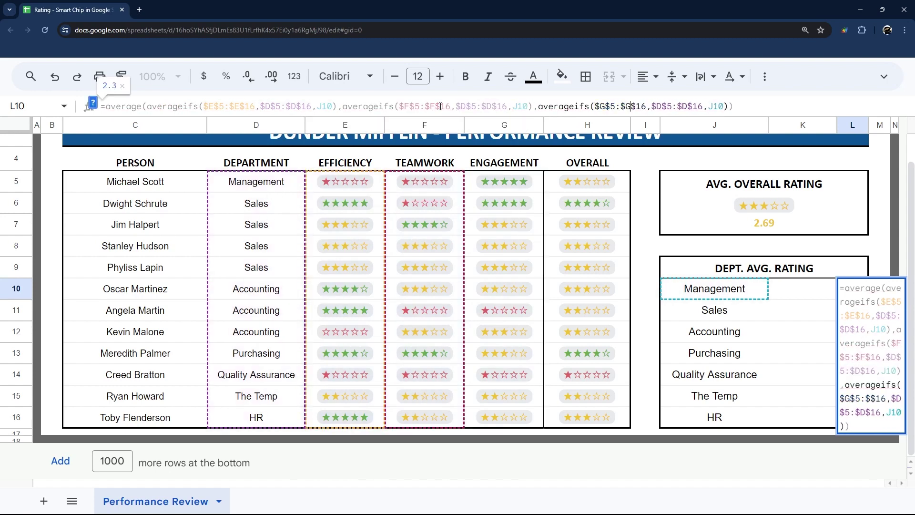
pyautogui.press('Return')
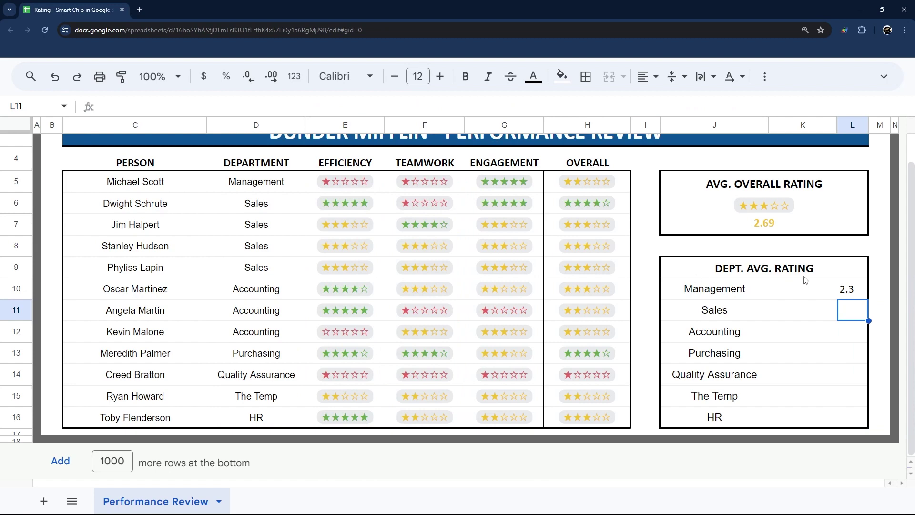
pyautogui.click(865, 288)
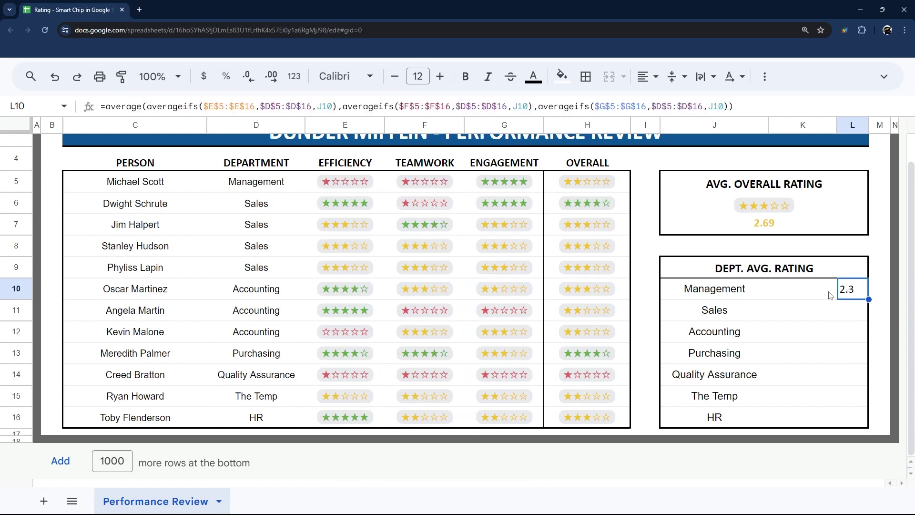
# Paste L10's formula only into L11:L16, giving Sales 3.3 through HR 3.0
pyautogui.rightClick(852, 292)
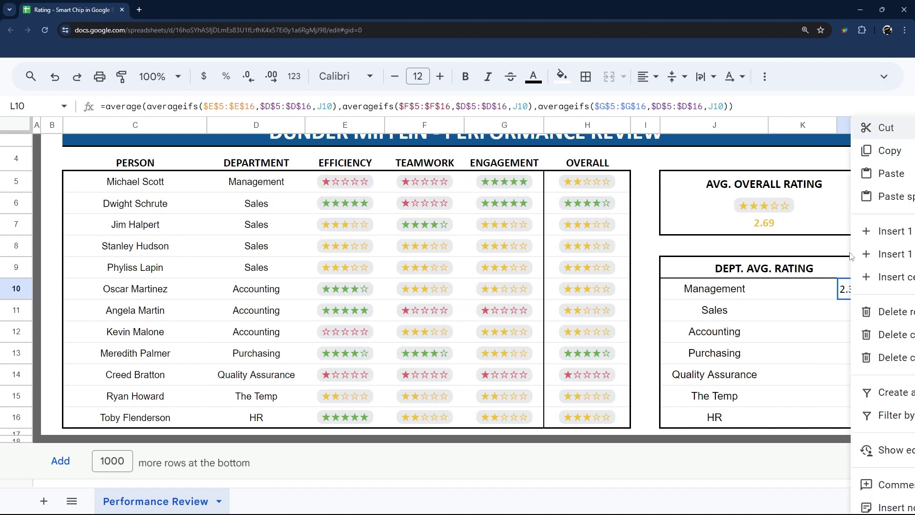
pyautogui.click(884, 150)
pyautogui.moveTo(852, 315); pyautogui.dragTo(853, 417)
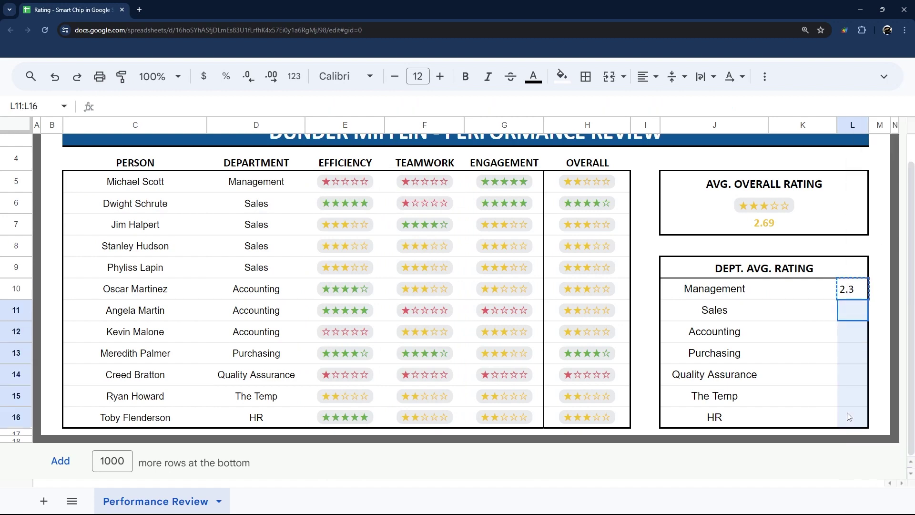
pyautogui.rightClick(853, 419)
pyautogui.moveTo(893, 191)
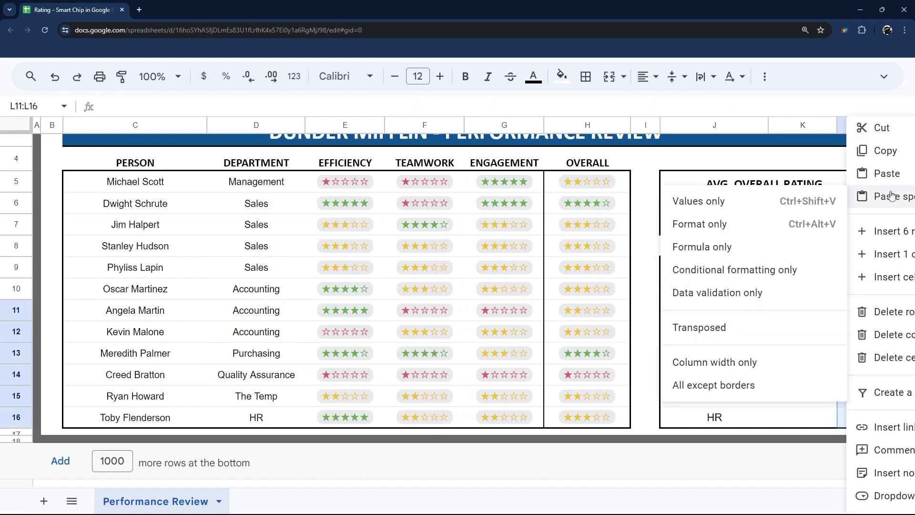
pyautogui.click(705, 245)
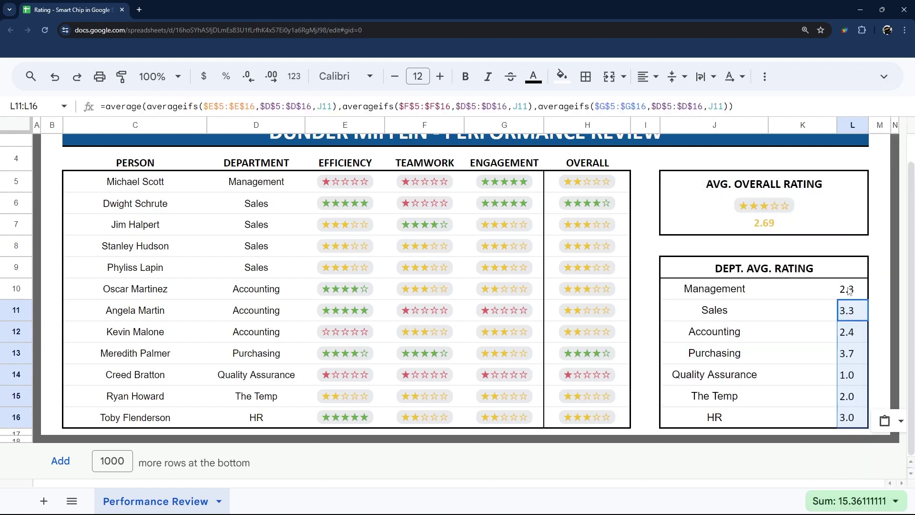
pyautogui.moveTo(850, 292); pyautogui.dragTo(854, 417)
pyautogui.click(799, 292)
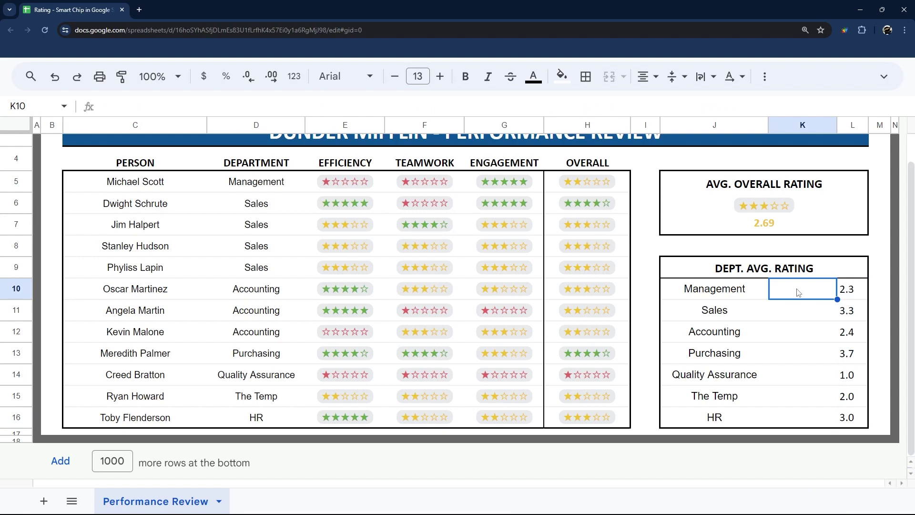
# Enter =round(L10) in K10 and paste it as formula only into K11:K16
pyautogui.write('=round(')
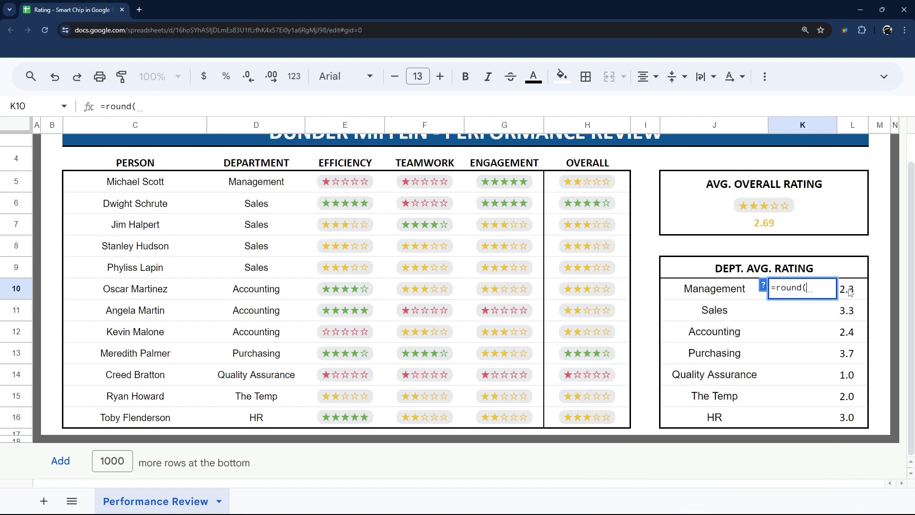
pyautogui.click(850, 291)
pyautogui.write(')')
pyautogui.press('Return')
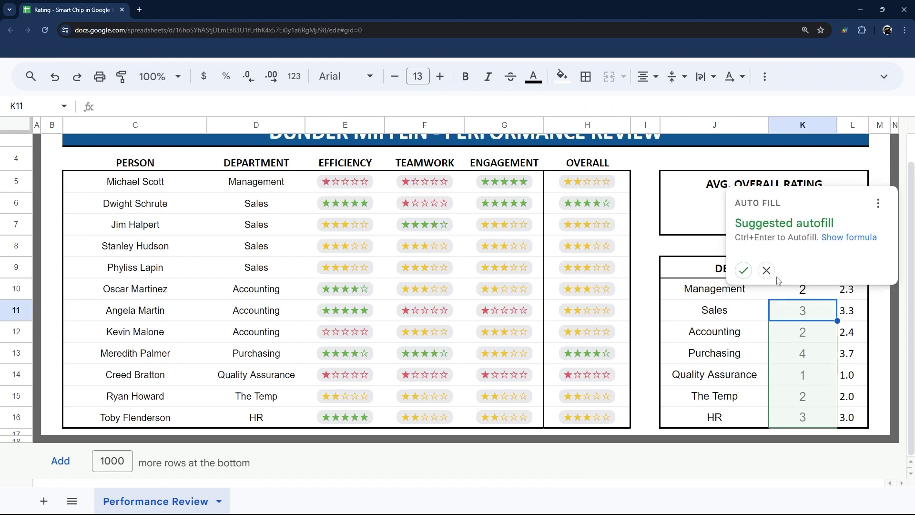
pyautogui.click(766, 271)
pyautogui.press('Up')
pyautogui.hotkey('ctrl', 'c')
pyautogui.moveTo(805, 310); pyautogui.dragTo(814, 415)
pyautogui.rightClick(813, 415)
pyautogui.moveTo(858, 196)
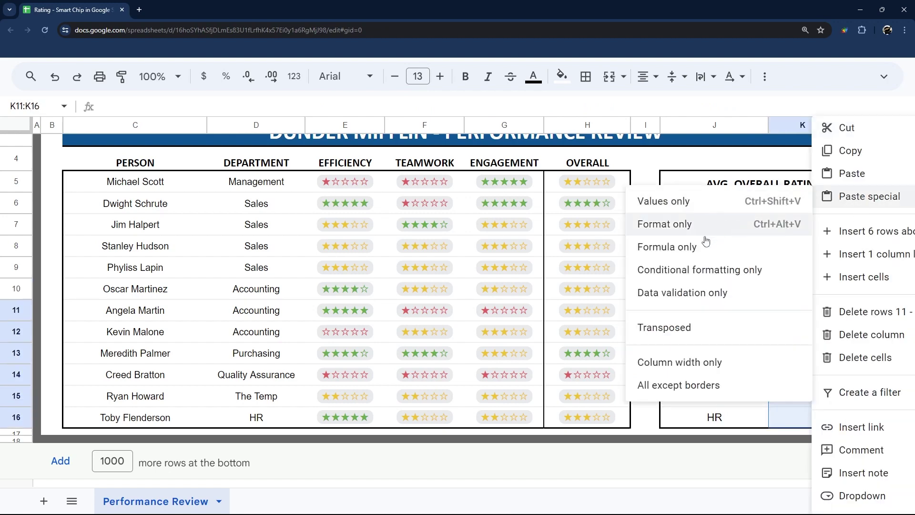
pyautogui.click(706, 245)
# Convert the rounded ratings K10:K16 into star rating chips
pyautogui.moveTo(791, 289); pyautogui.dragTo(805, 413)
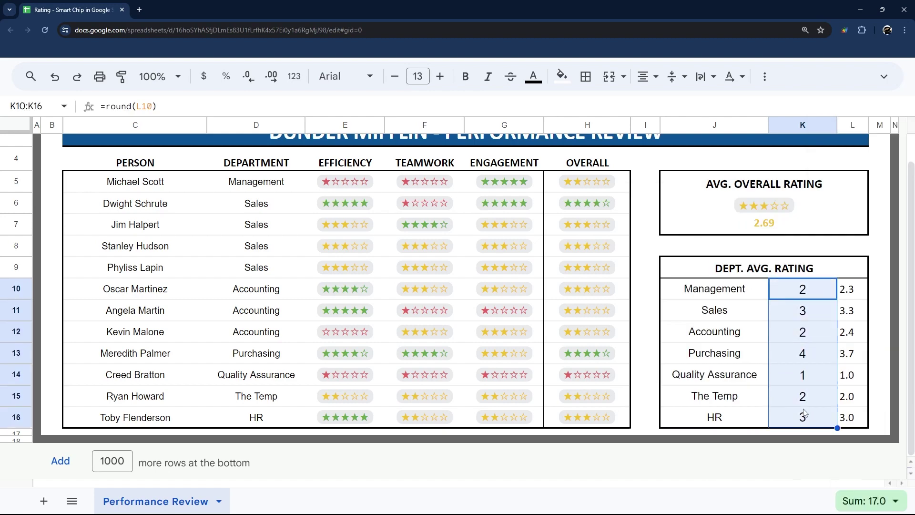
pyautogui.rightClick(805, 413)
pyautogui.scroll(-1, 858, 472)
pyautogui.moveTo(853, 470)
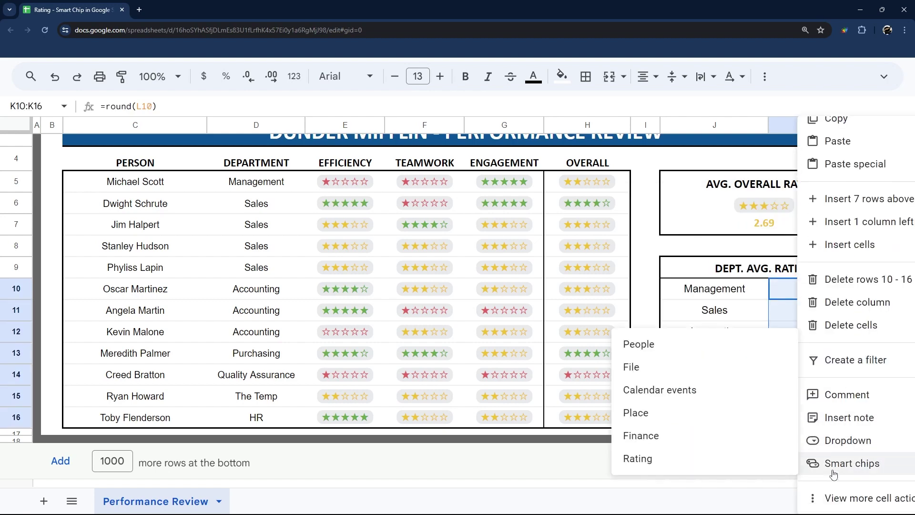
pyautogui.click(703, 468)
pyautogui.scroll(1, 736, 340)
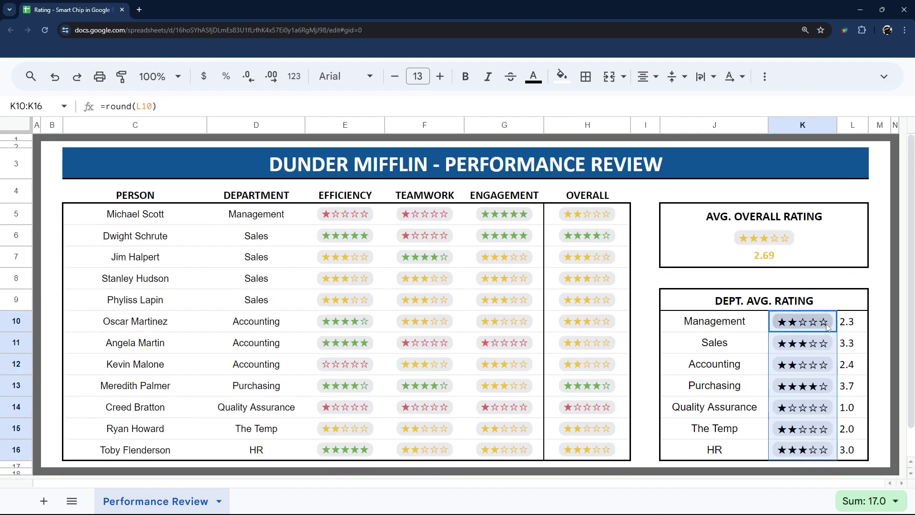
# Extend the selection to K10:L16 and add a rule giving ratings of 4 or above green text with no fill
pyautogui.hotkey('shift', 'Right')
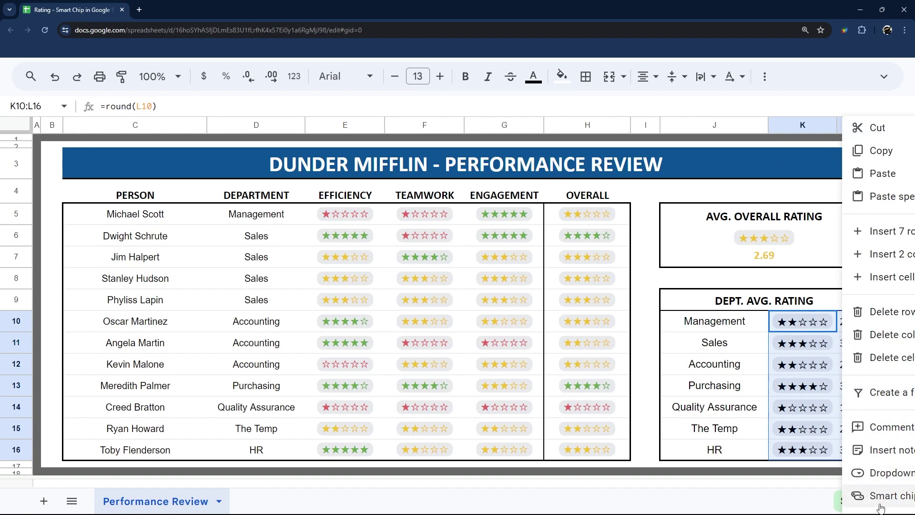
pyautogui.scroll(-1, 876, 493)
pyautogui.moveTo(878, 503)
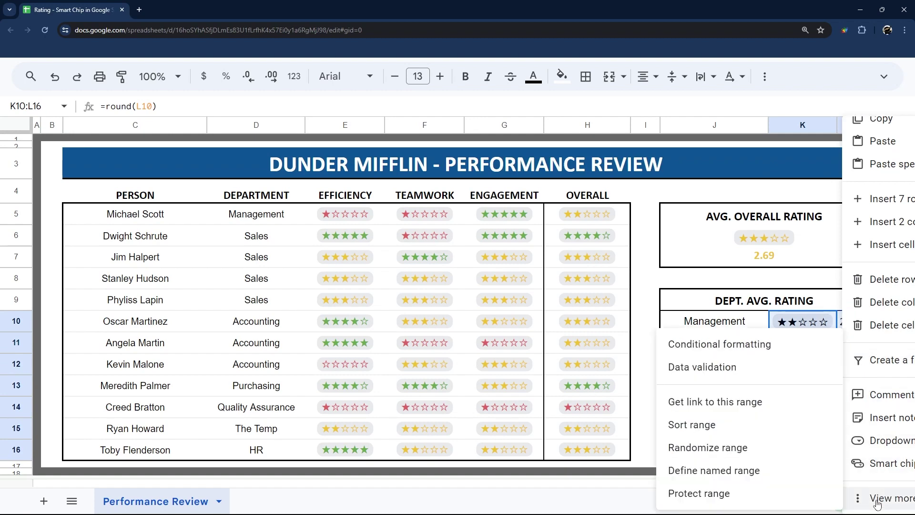
pyautogui.click(730, 344)
pyautogui.click(814, 351)
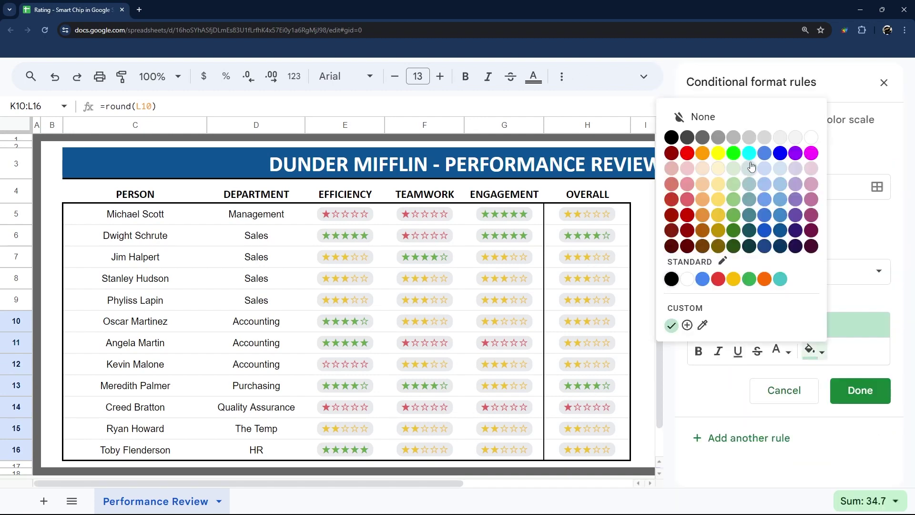
pyautogui.click(761, 119)
pyautogui.click(778, 350)
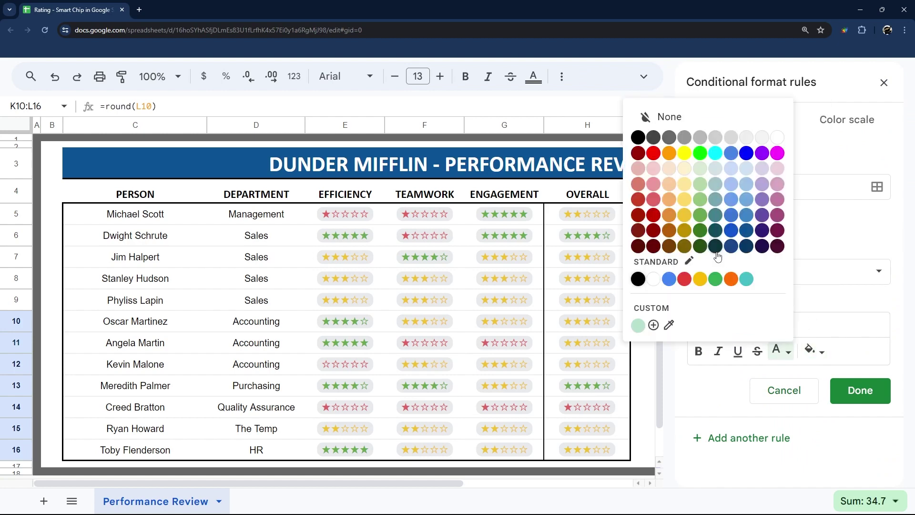
pyautogui.click(701, 223)
pyautogui.click(754, 271)
pyautogui.scroll(-4, 761, 378)
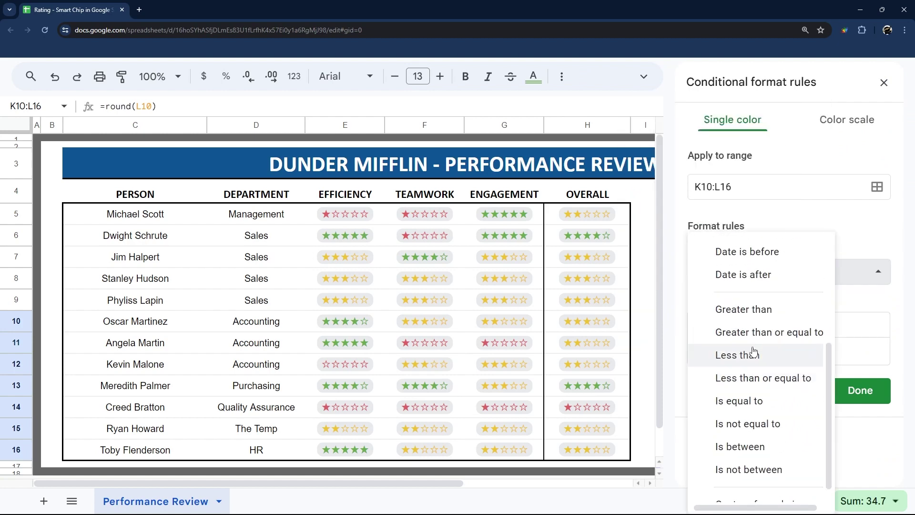
pyautogui.click(730, 329)
pyautogui.write('4')
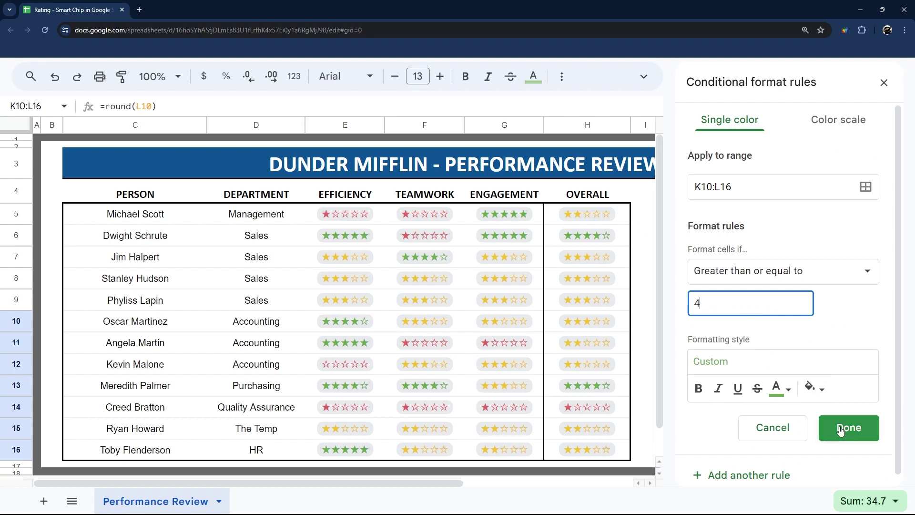
pyautogui.click(844, 428)
# Add a second rule colouring ratings of 2 or above yellow
pyautogui.click(772, 128)
pyautogui.scroll(-1, 758, 453)
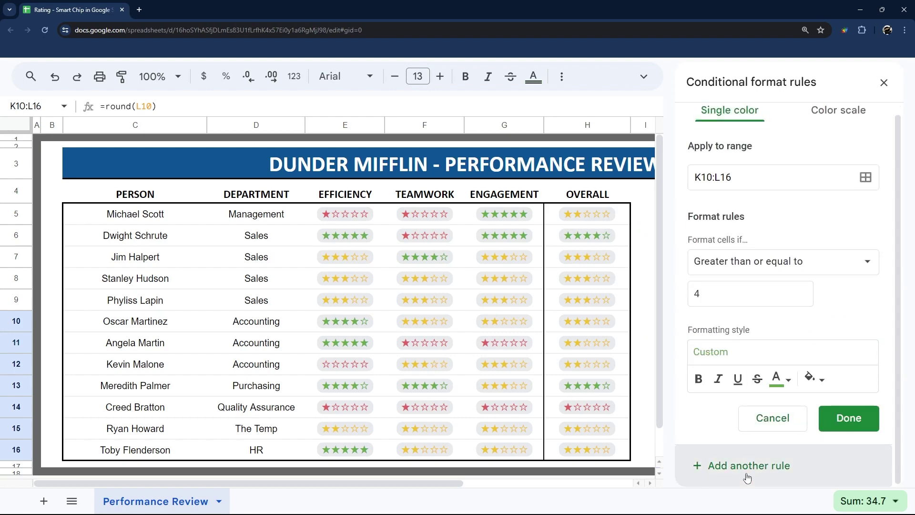
pyautogui.click(734, 301)
pyautogui.press('BackSpace')
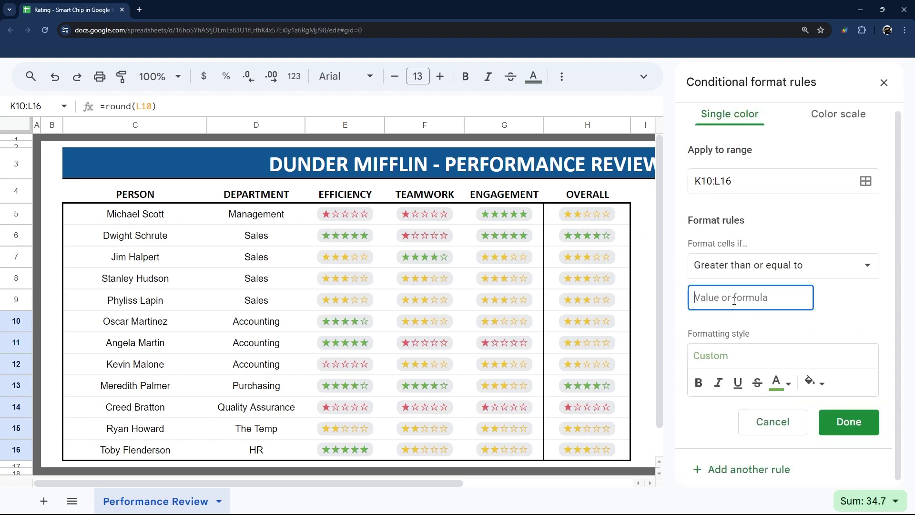
pyautogui.write('5')
pyautogui.click(812, 382)
pyautogui.click(691, 251)
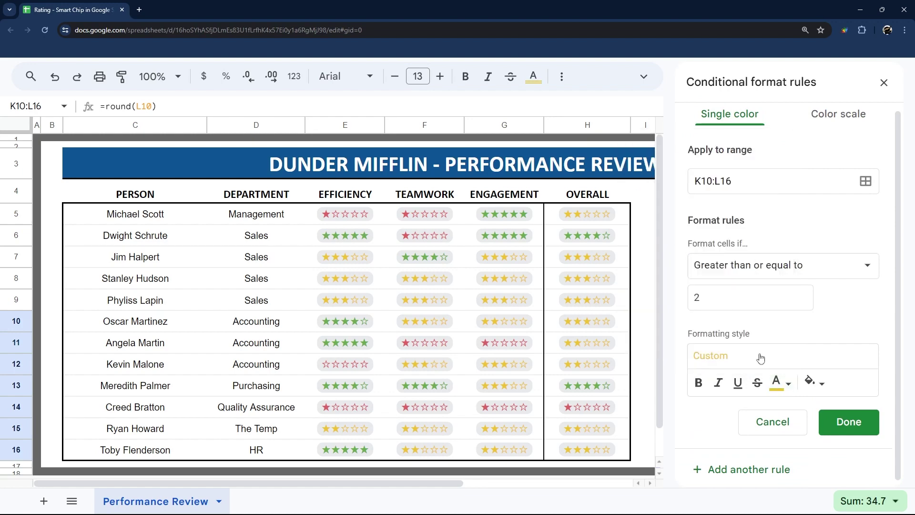
pyautogui.click(837, 416)
# Add a third rule colouring ratings less than 2 red, then close the rules sidebar
pyautogui.click(740, 190)
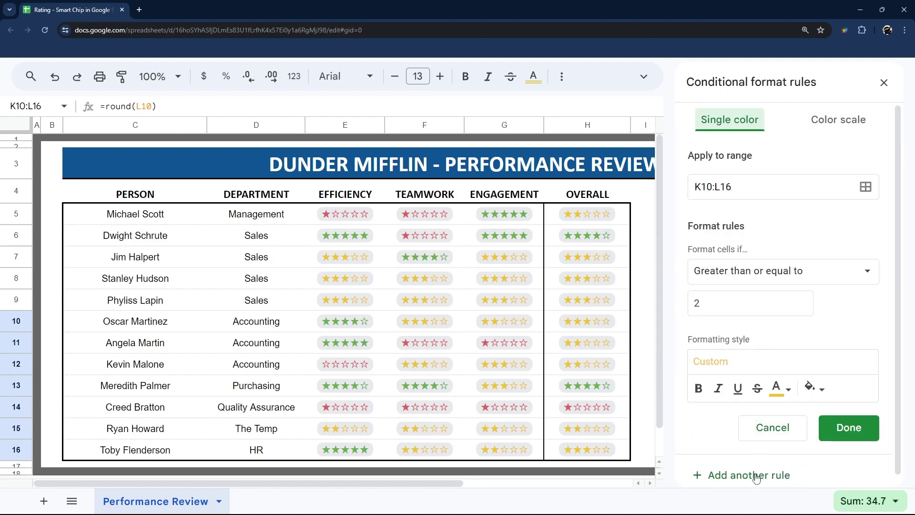
pyautogui.click(747, 275)
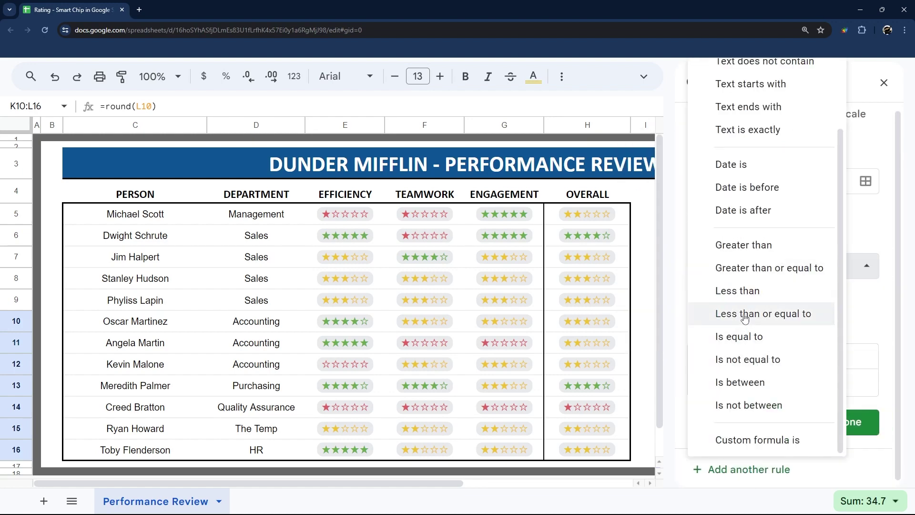
pyautogui.click(738, 290)
pyautogui.click(813, 381)
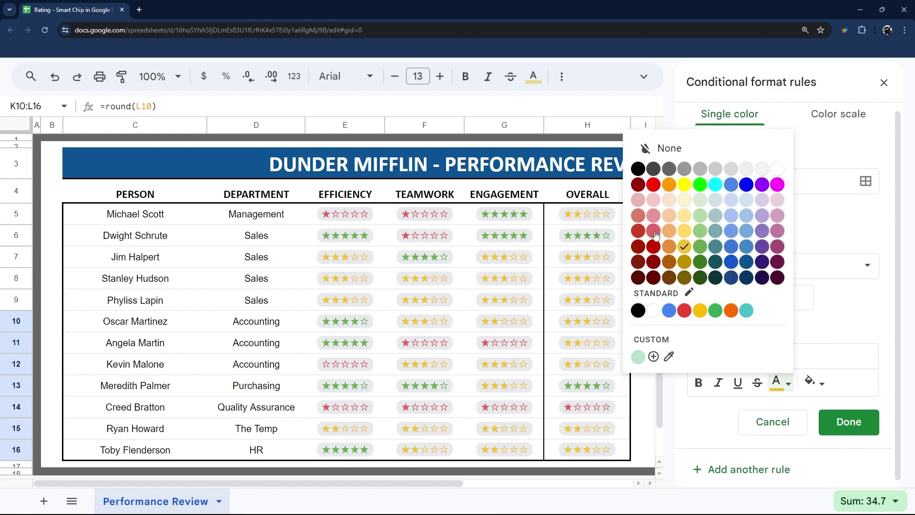
pyautogui.click(653, 230)
pyautogui.click(833, 419)
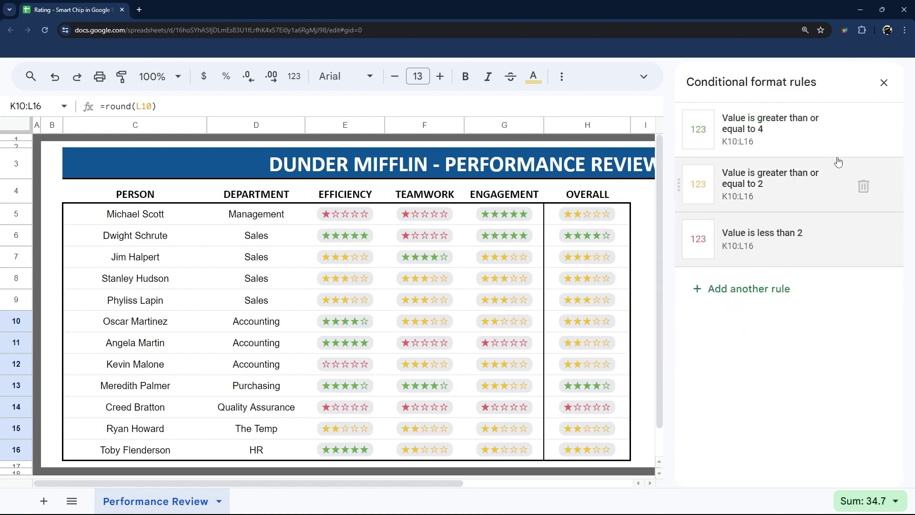
pyautogui.click(883, 82)
pyautogui.scroll(-1, 773, 243)
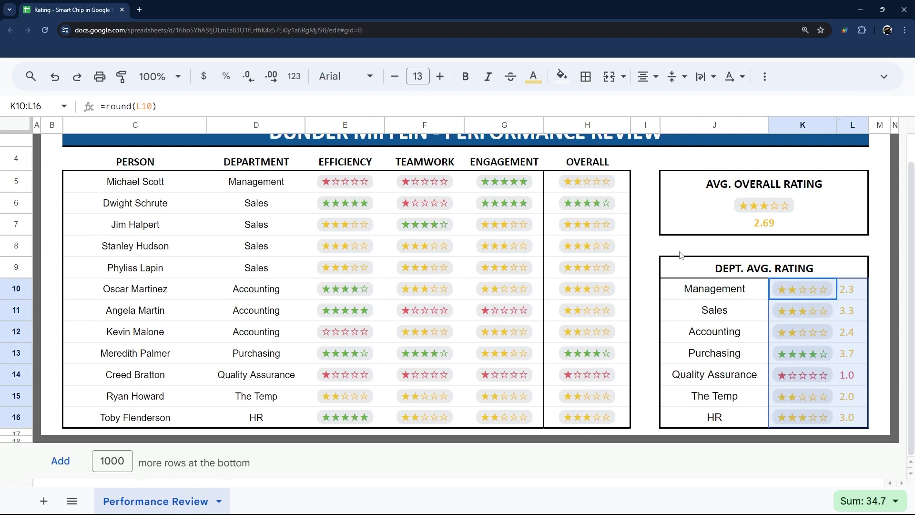
pyautogui.click(683, 255)
pyautogui.scroll(1, 717, 293)
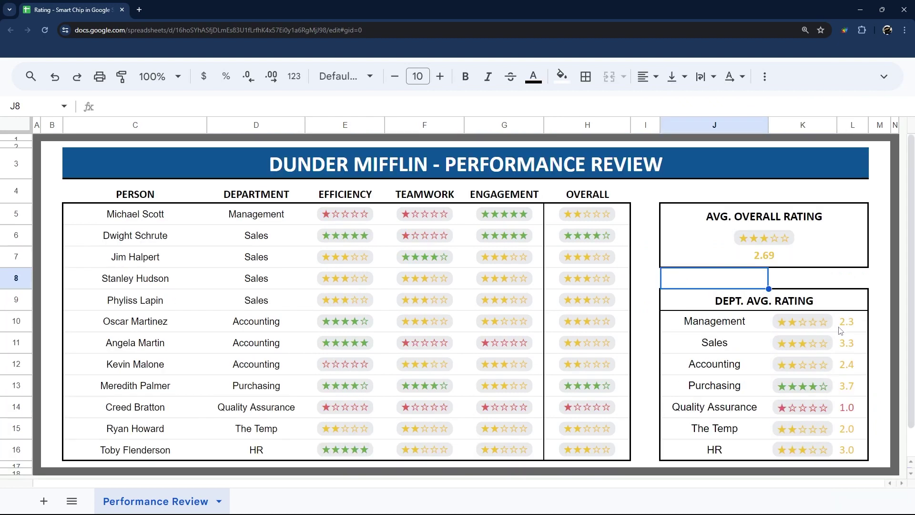
pyautogui.moveTo(811, 322); pyautogui.dragTo(853, 450)
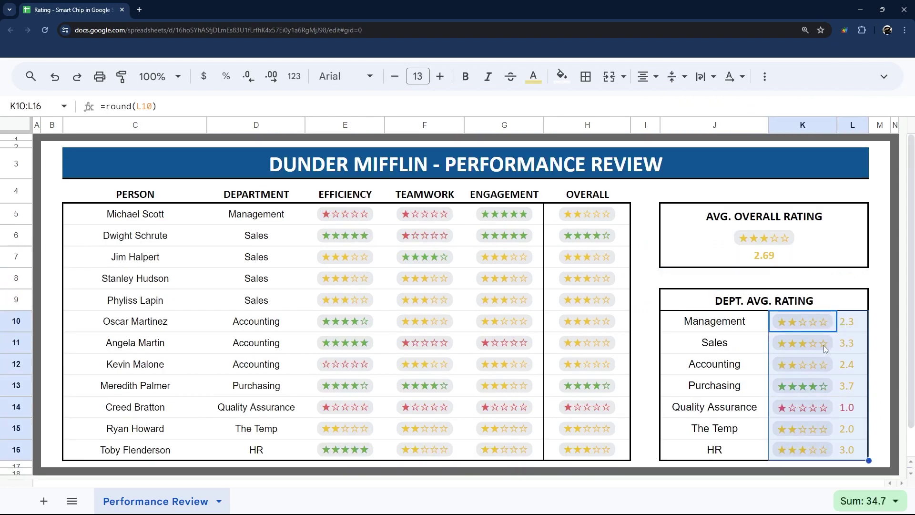
pyautogui.click(849, 277)
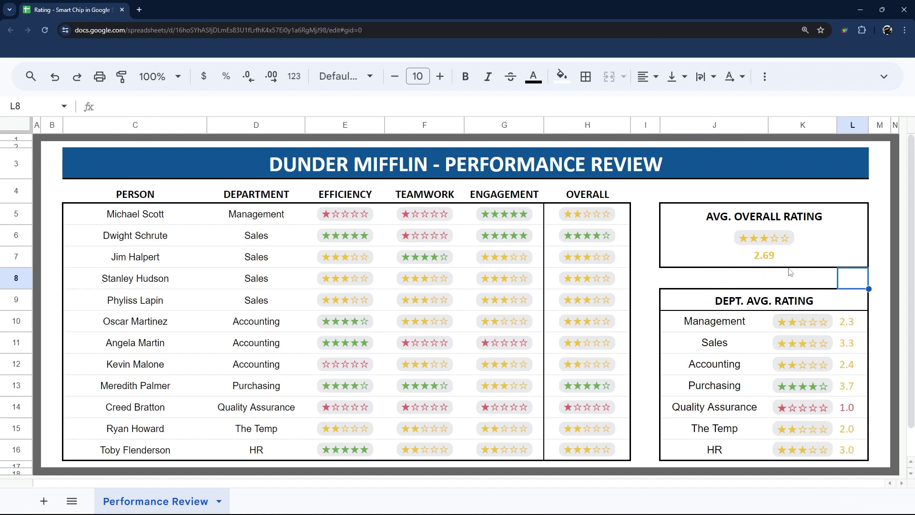
pyautogui.click(78, 156)
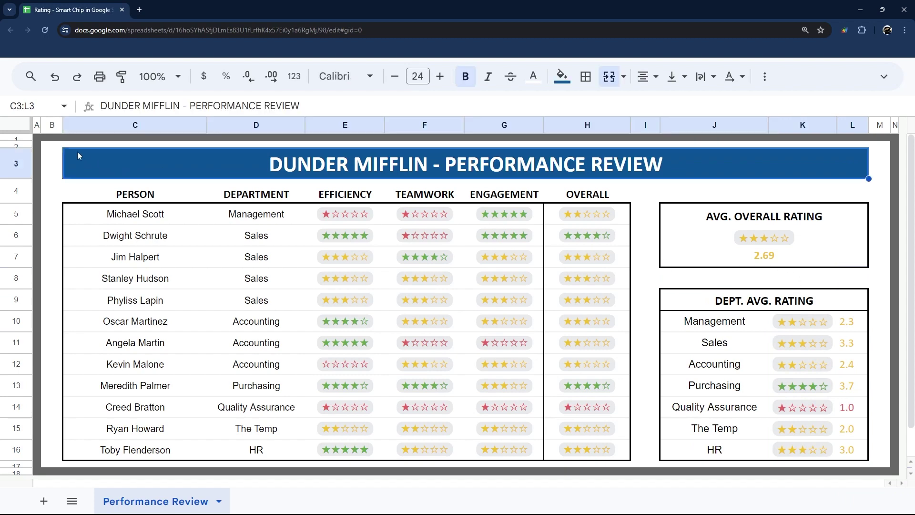